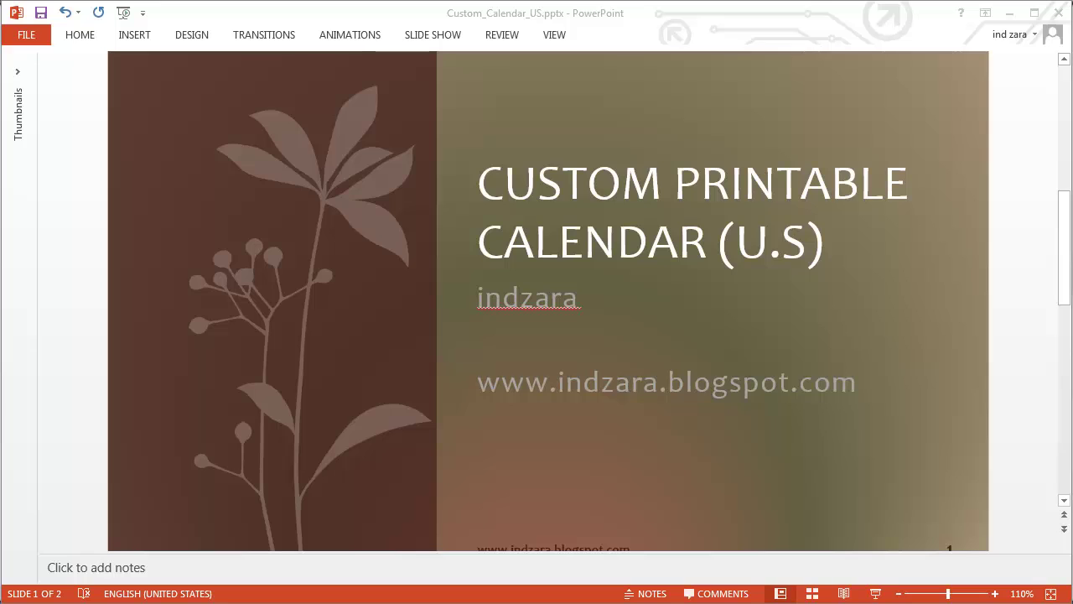
# Step: Advance to slide 2, with the calendar image beside the Features bullet list
pyautogui.click(1064, 500)
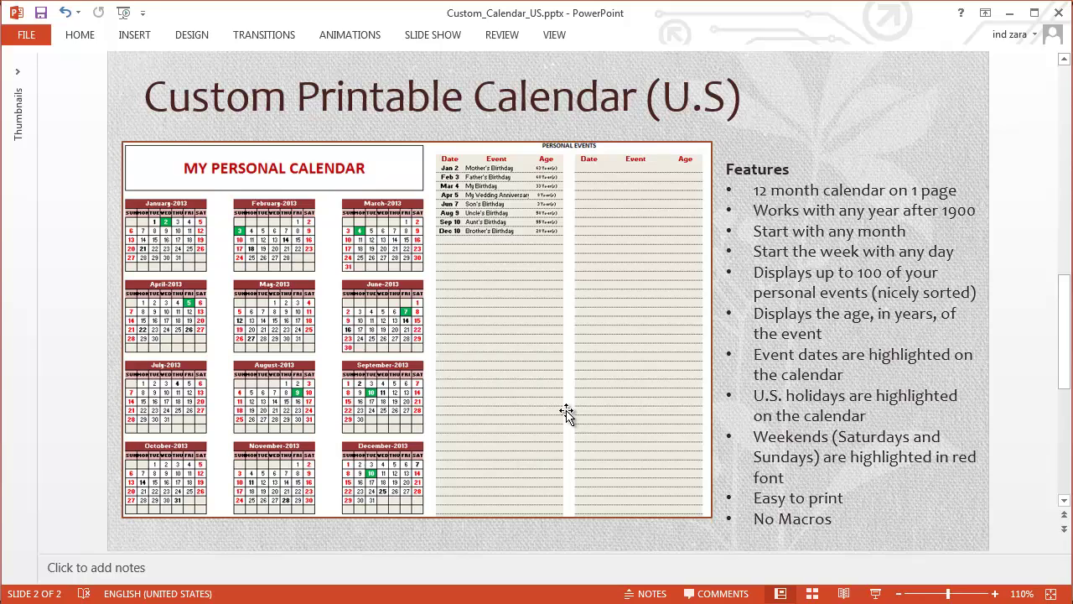
# Step: Scroll back to slide 1, the 'CUSTOM PRINTABLE CALENDAR (U.S)' title slide
pyautogui.scroll(2, 566, 411)
pyautogui.scroll(4, 566, 410)
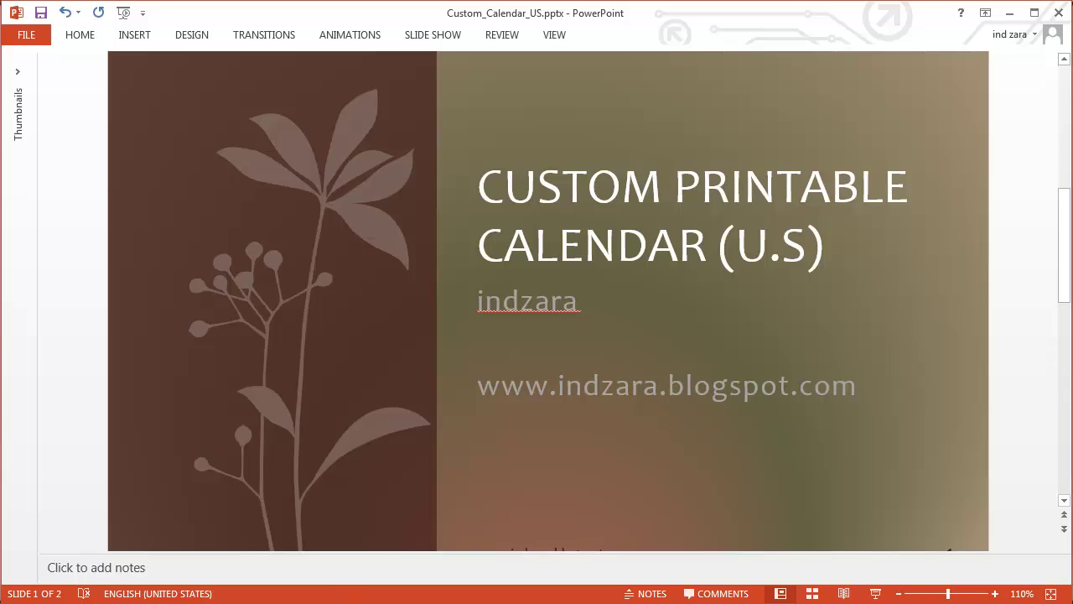
# Step: Switch to the Blogger post and scroll through its feature list down to Step 1
pyautogui.hotkey('alt', 'Tab')
pyautogui.scroll(1, 361, 462)
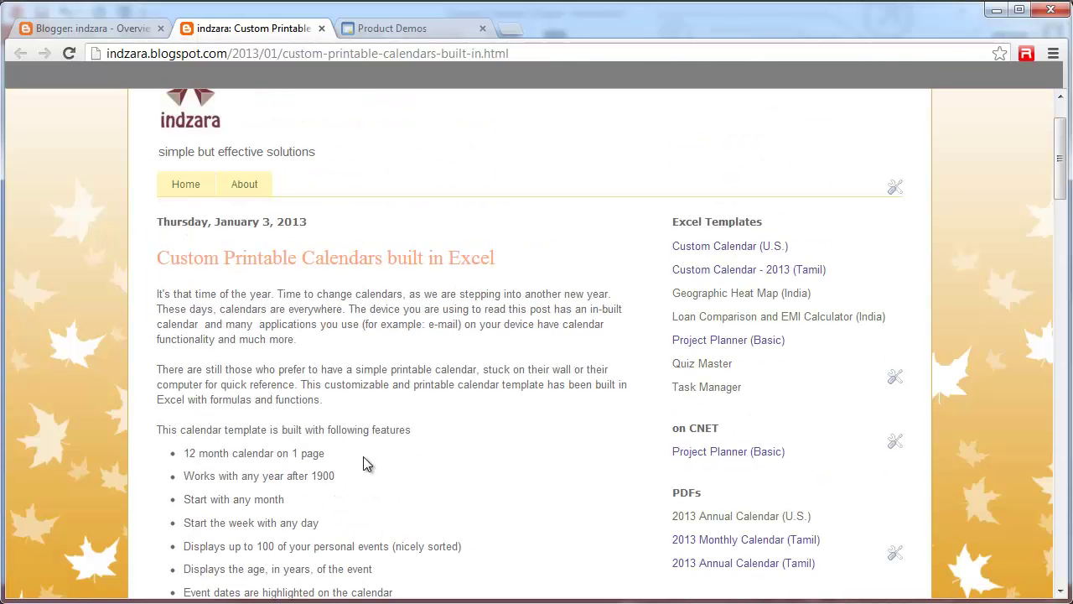
pyautogui.scroll(1, 218, 125)
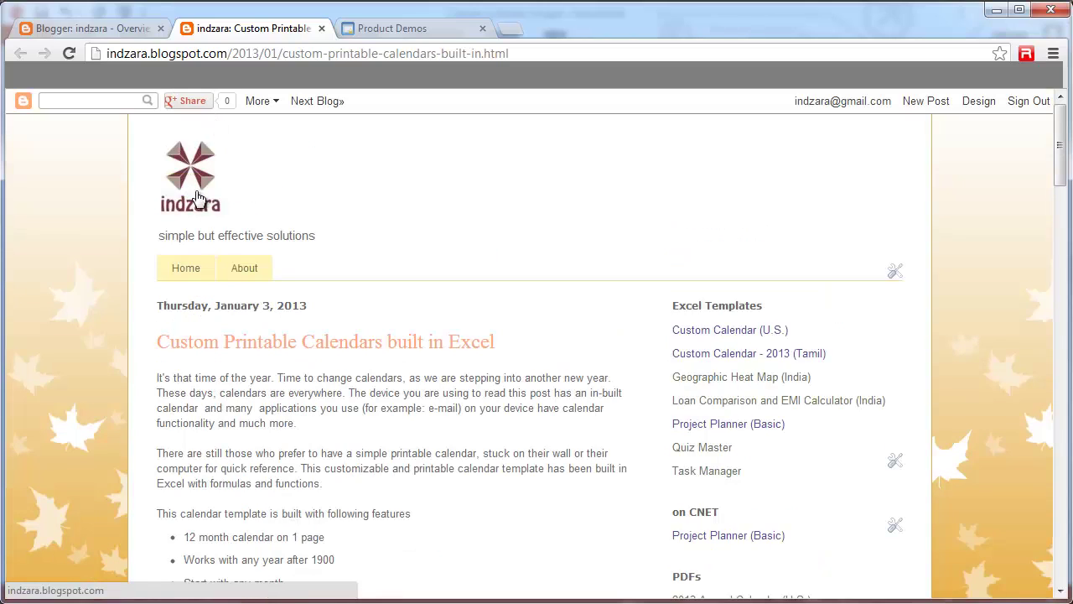
pyautogui.scroll(-1, 247, 423)
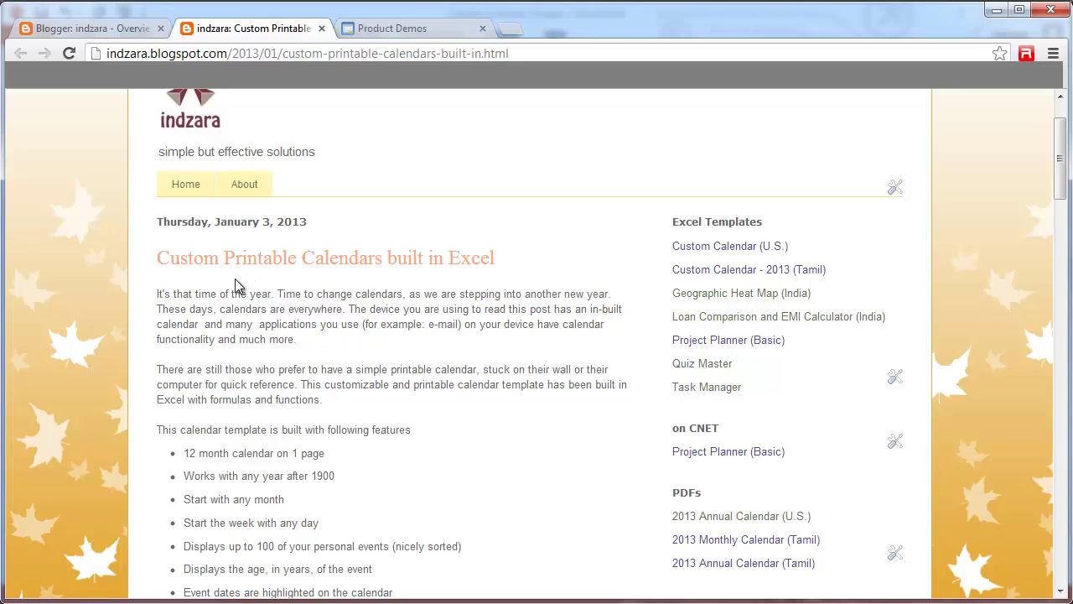
pyautogui.scroll(-1, 238, 282)
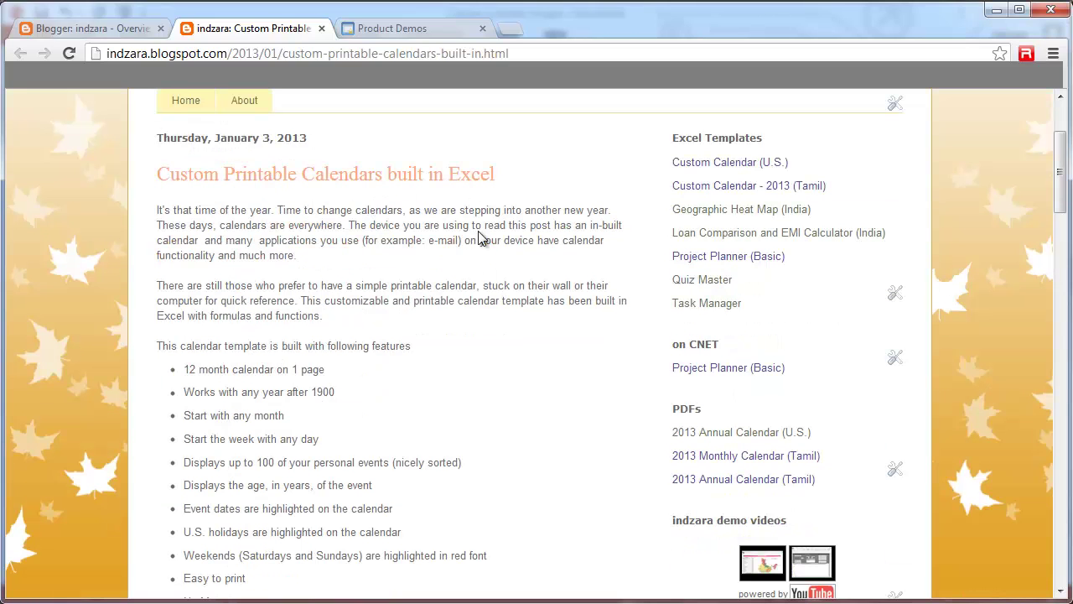
pyautogui.scroll(-1, 518, 402)
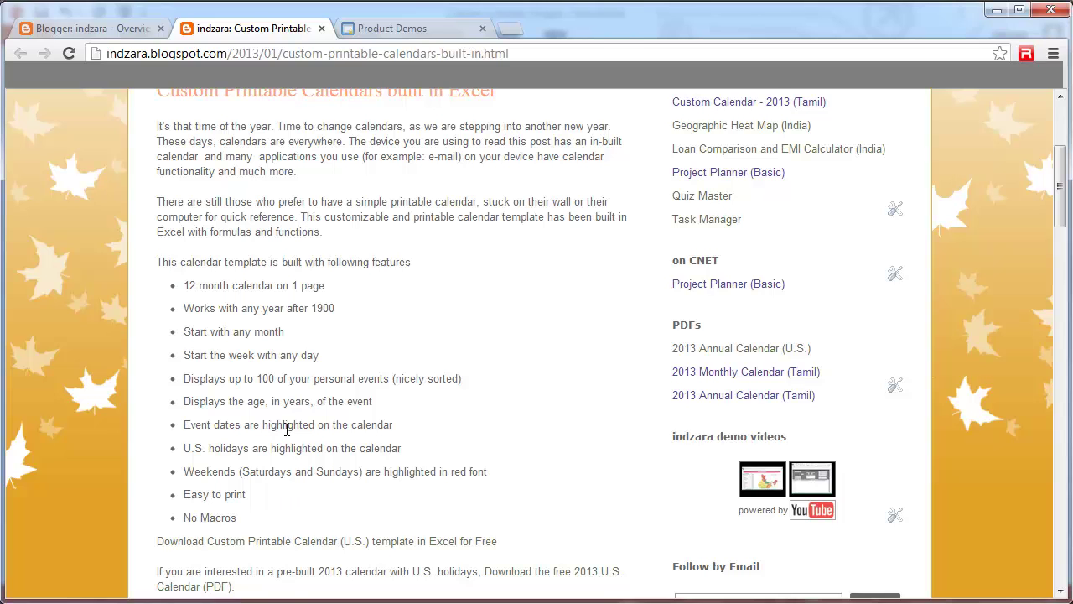
pyautogui.scroll(-3, 286, 429)
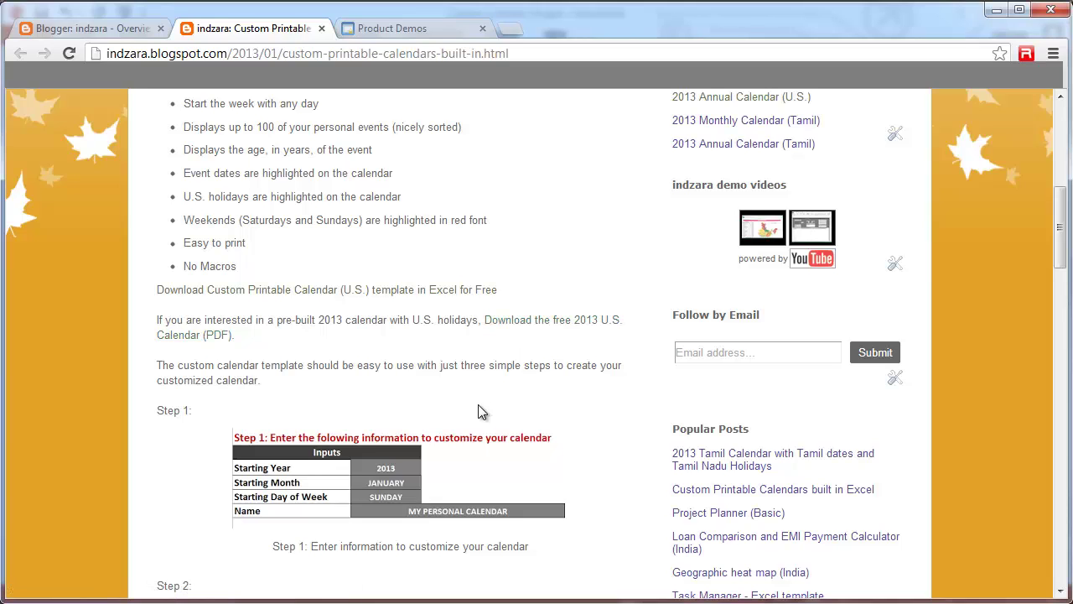
# Step: Read through Step 2, Step 3 and the U.S. holidays list, then switch to the Excel template
pyautogui.scroll(-1, 479, 406)
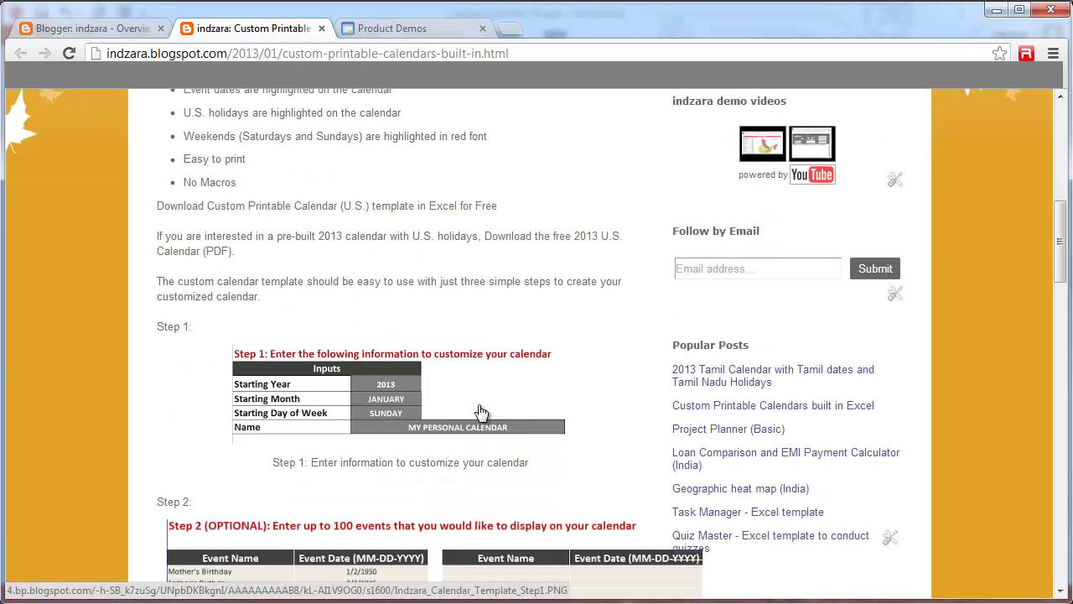
pyautogui.scroll(-1, 482, 412)
pyautogui.scroll(1, 482, 415)
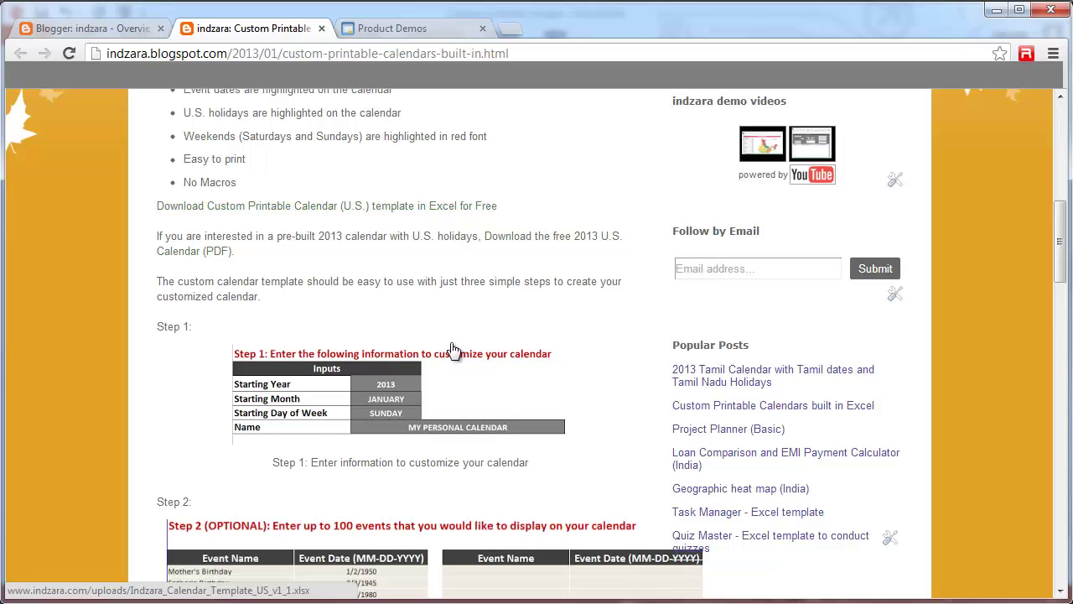
pyautogui.scroll(-4, 455, 352)
pyautogui.scroll(-10, 455, 352)
pyautogui.scroll(-3, 460, 381)
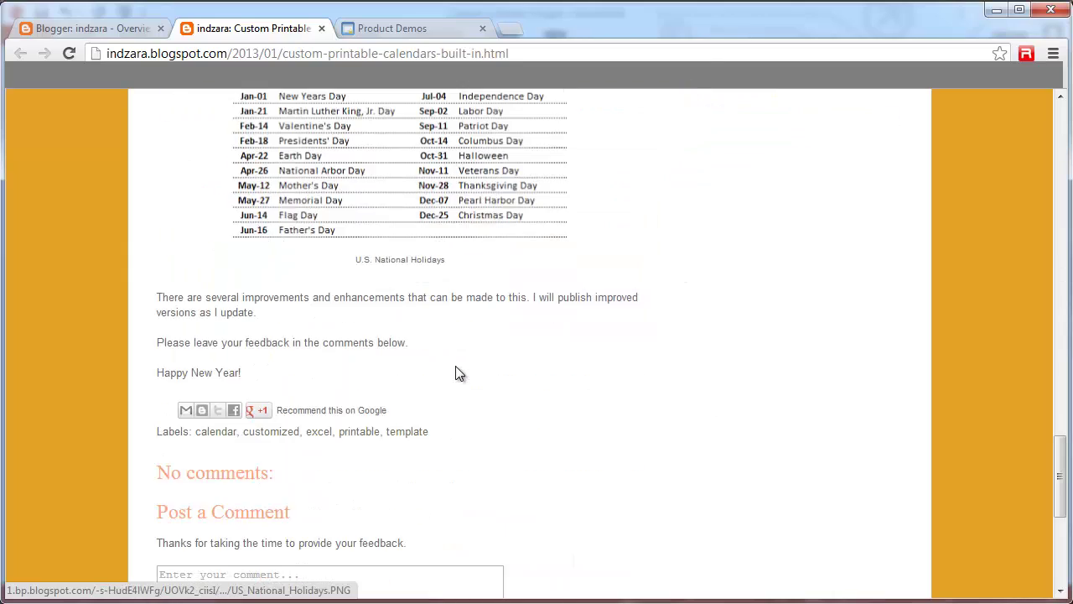
pyautogui.scroll(13, 461, 377)
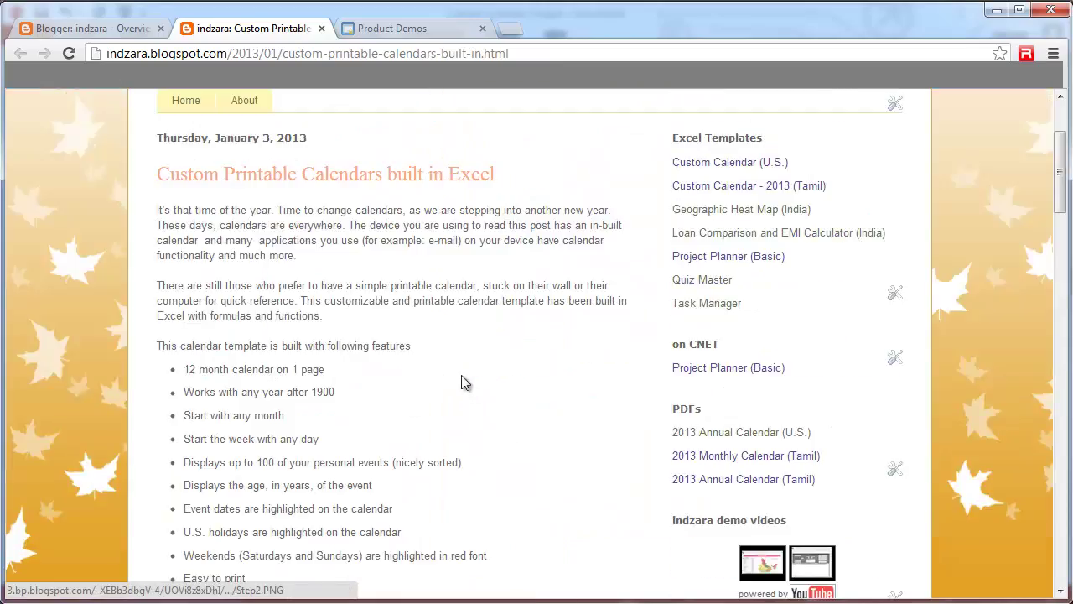
pyautogui.scroll(3, 464, 379)
pyautogui.scroll(-3, 463, 377)
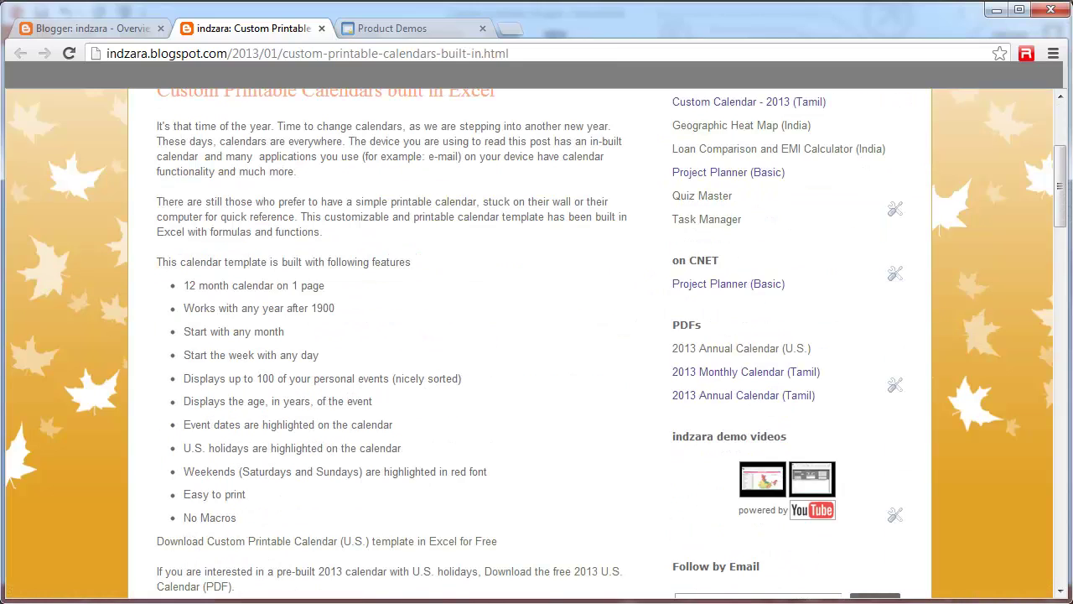
pyautogui.hotkey('alt', 'Tab')
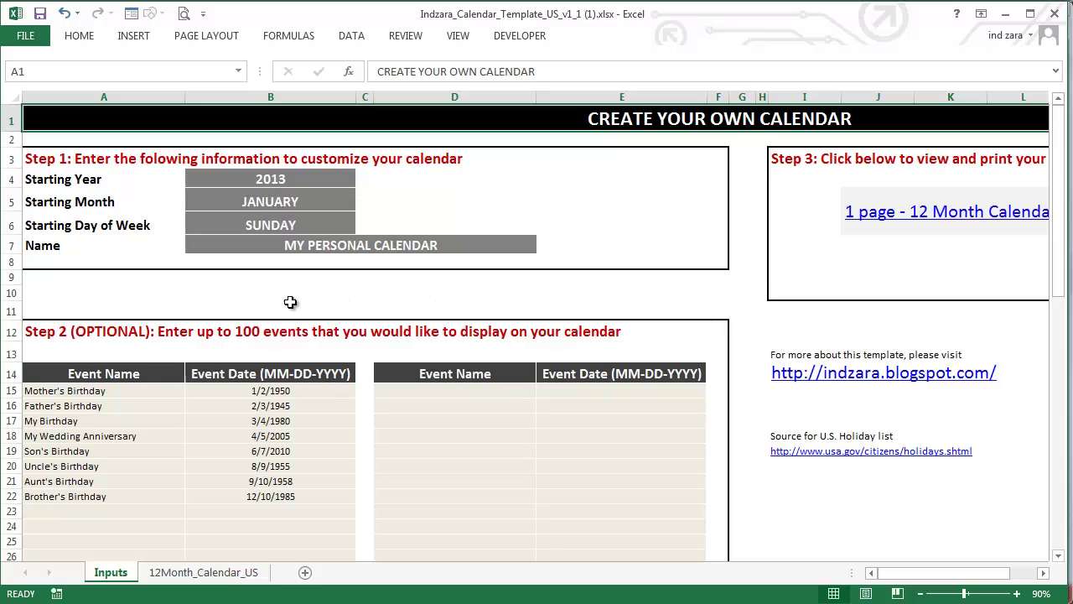
# Step: Review the year, month and week-start inputs, keeping 2013, JANUARY and SUNDAY
pyautogui.click(252, 223)
pyautogui.click(375, 196)
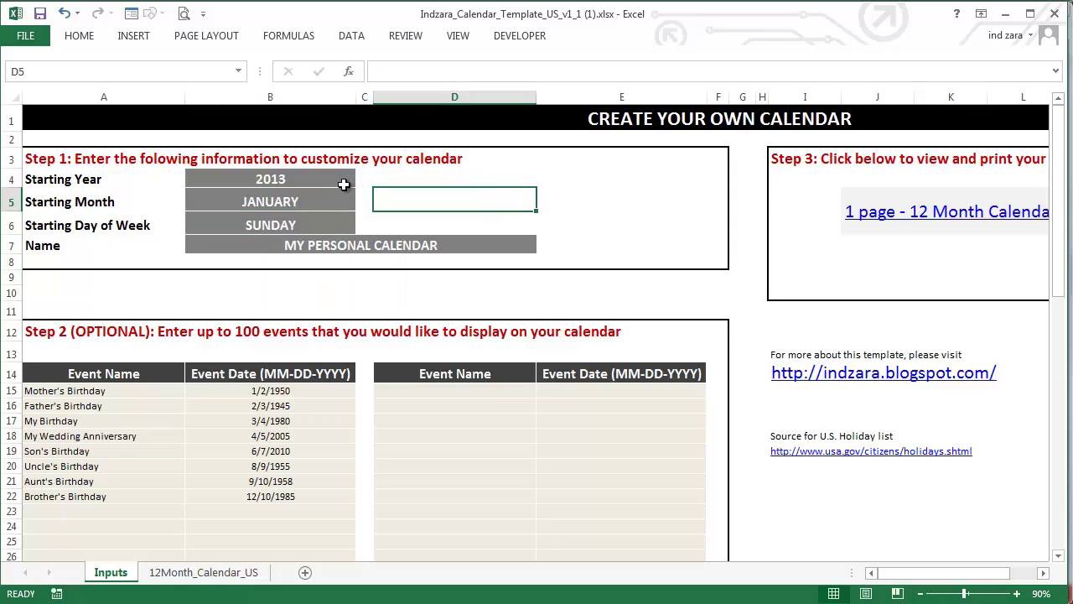
pyautogui.click(344, 180)
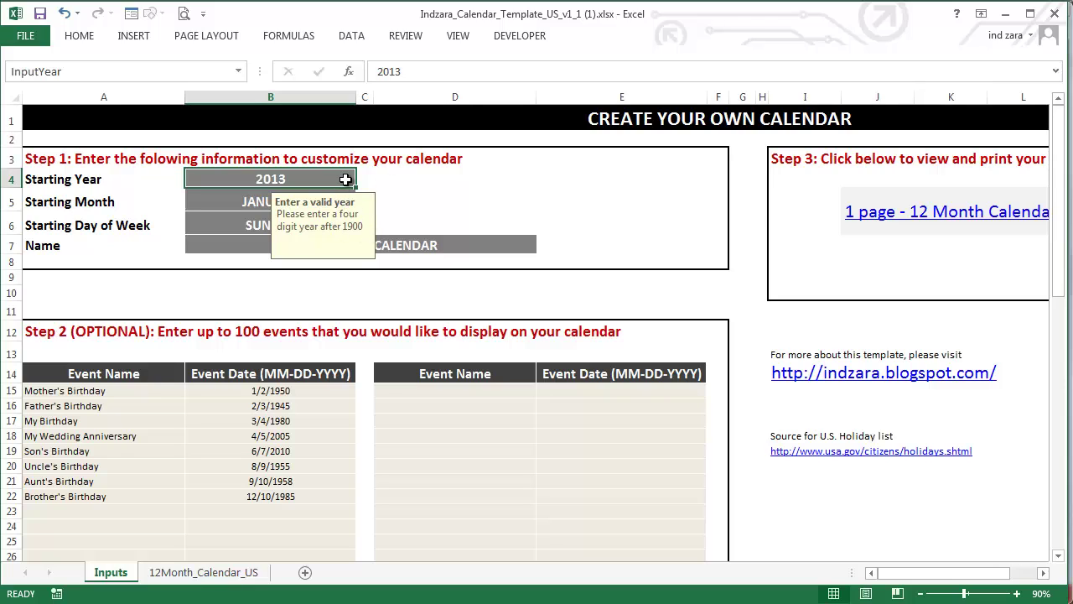
pyautogui.click(401, 180)
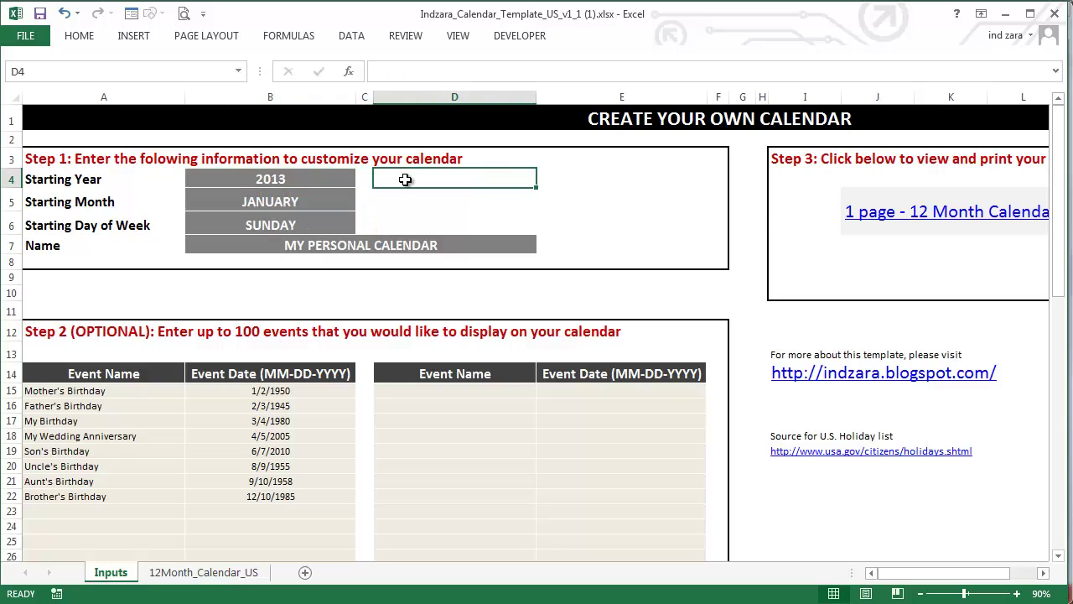
pyautogui.click(336, 202)
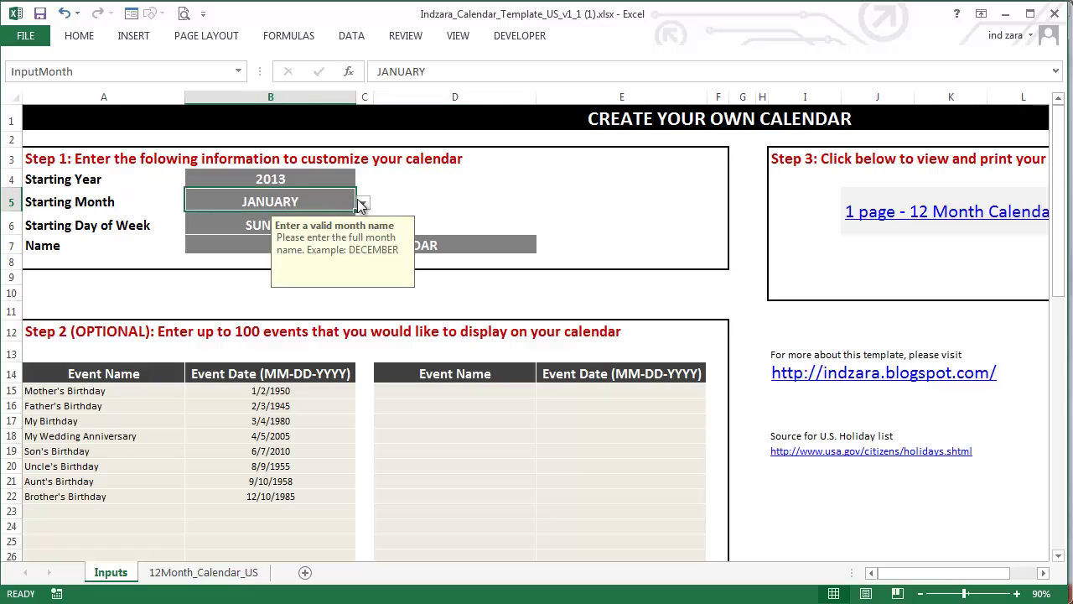
pyautogui.click(362, 205)
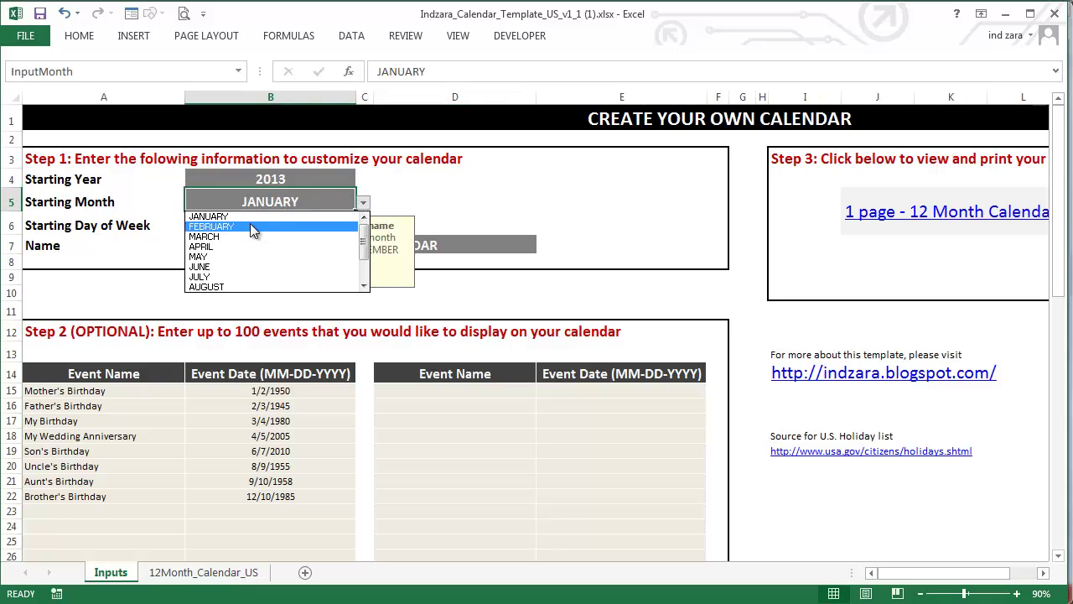
pyautogui.moveTo(363, 238)
pyautogui.mouseDown()
pyautogui.moveTo(369, 281)
pyautogui.moveTo(366, 230)
pyautogui.mouseUp()
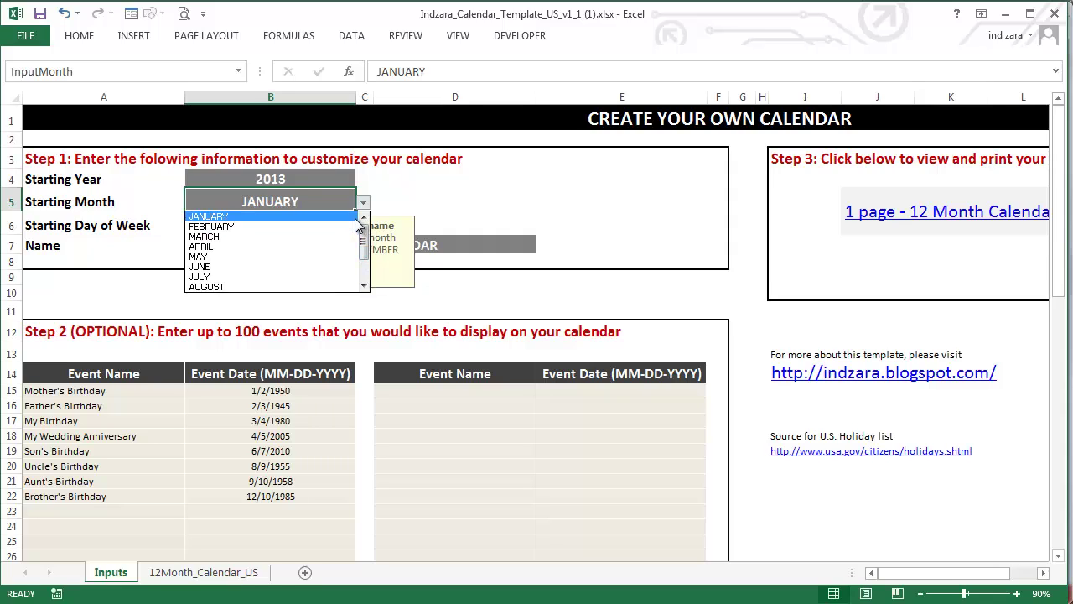
pyautogui.click(355, 217)
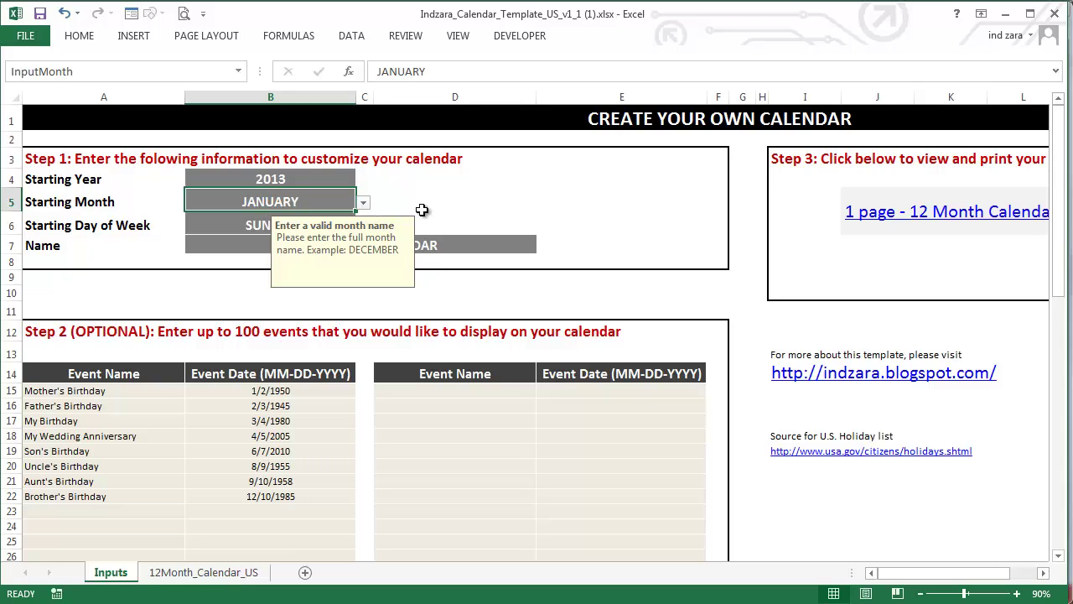
pyautogui.click(245, 224)
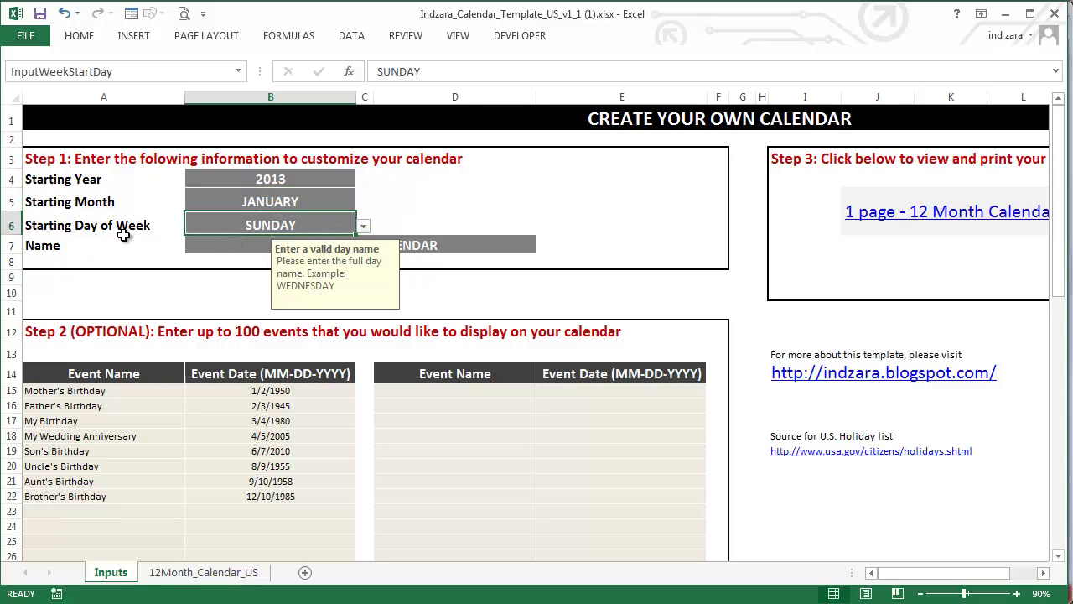
pyautogui.click(363, 227)
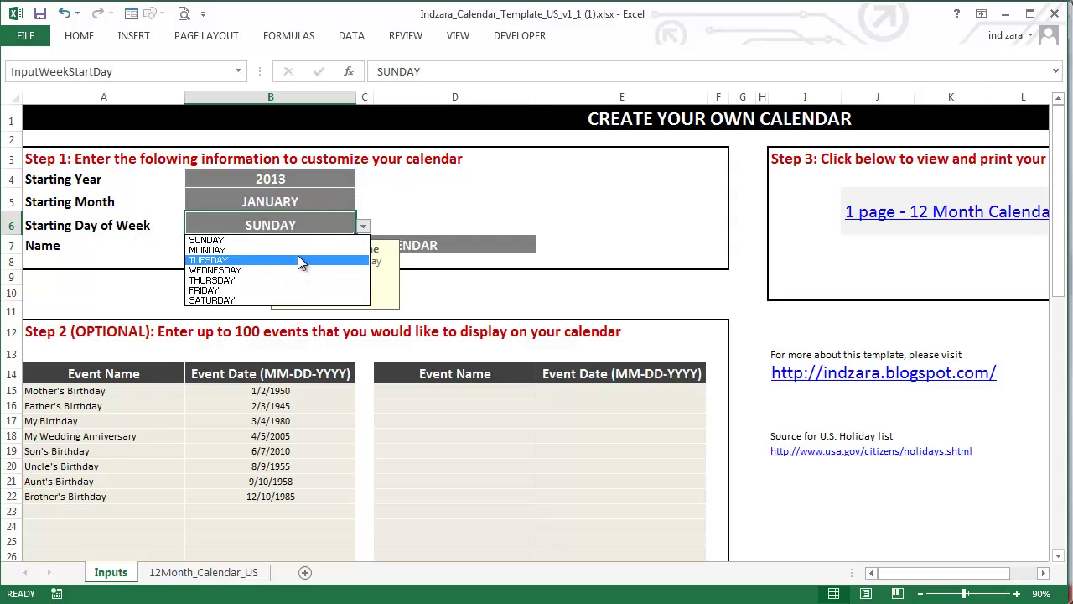
pyautogui.click(424, 216)
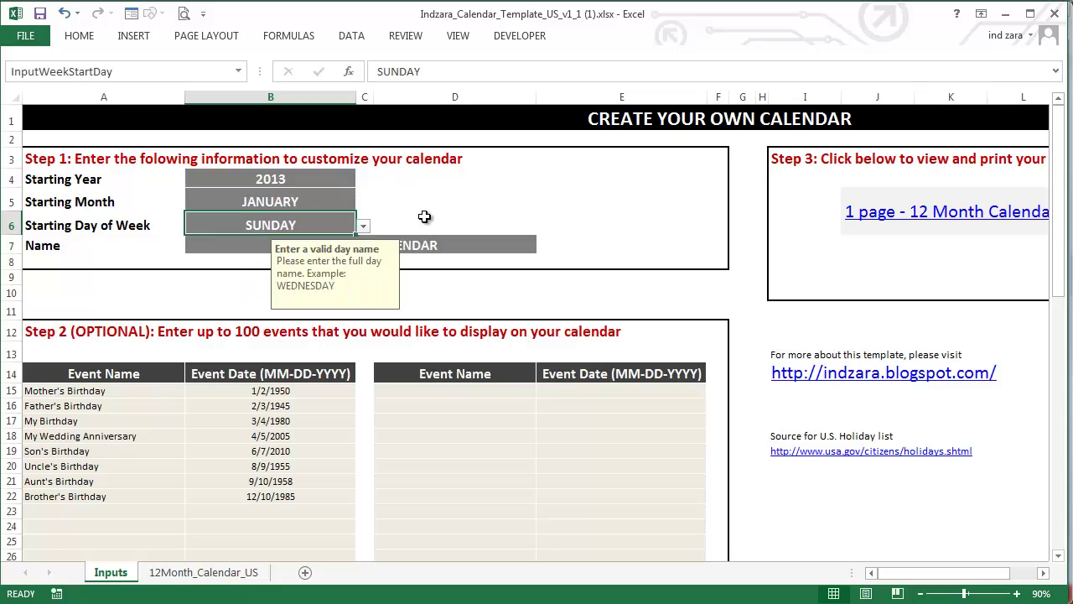
pyautogui.click(533, 226)
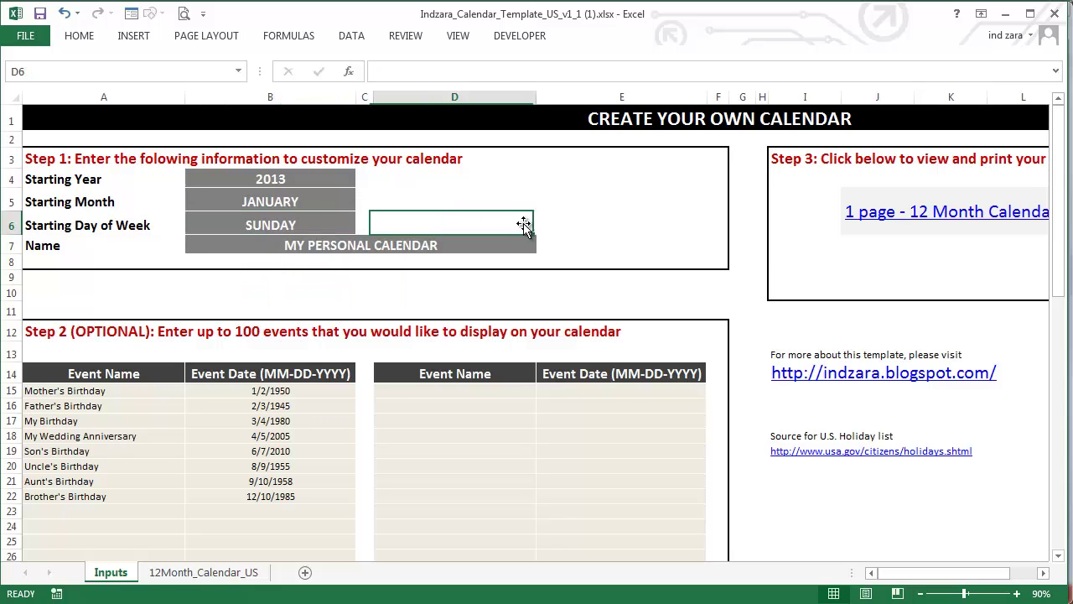
# Step: Set the calendar Name to "indzara's calendar"
pyautogui.click(519, 243)
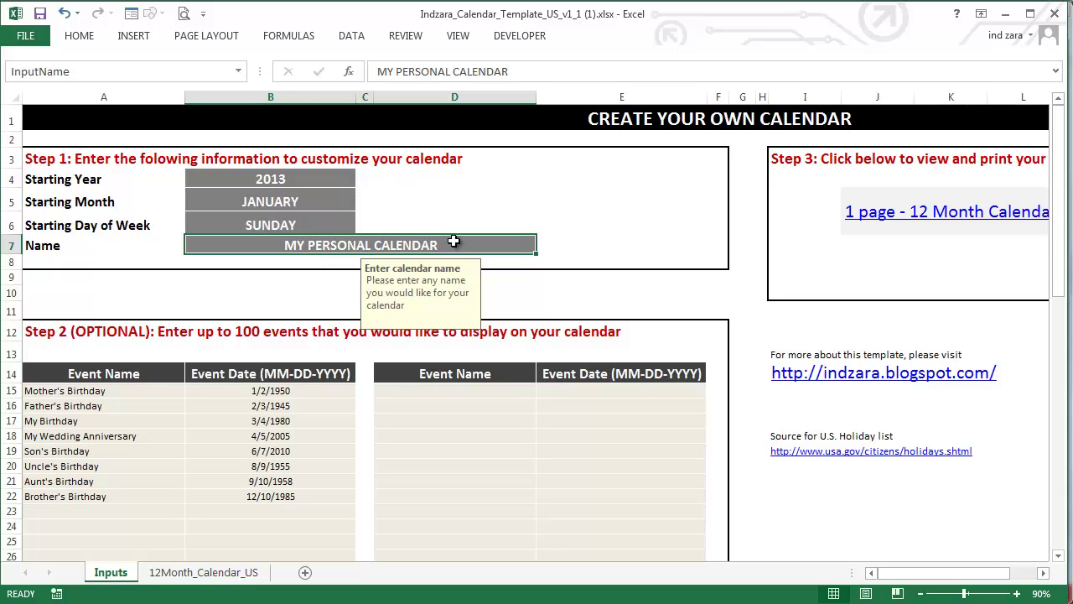
pyautogui.write('indzara')
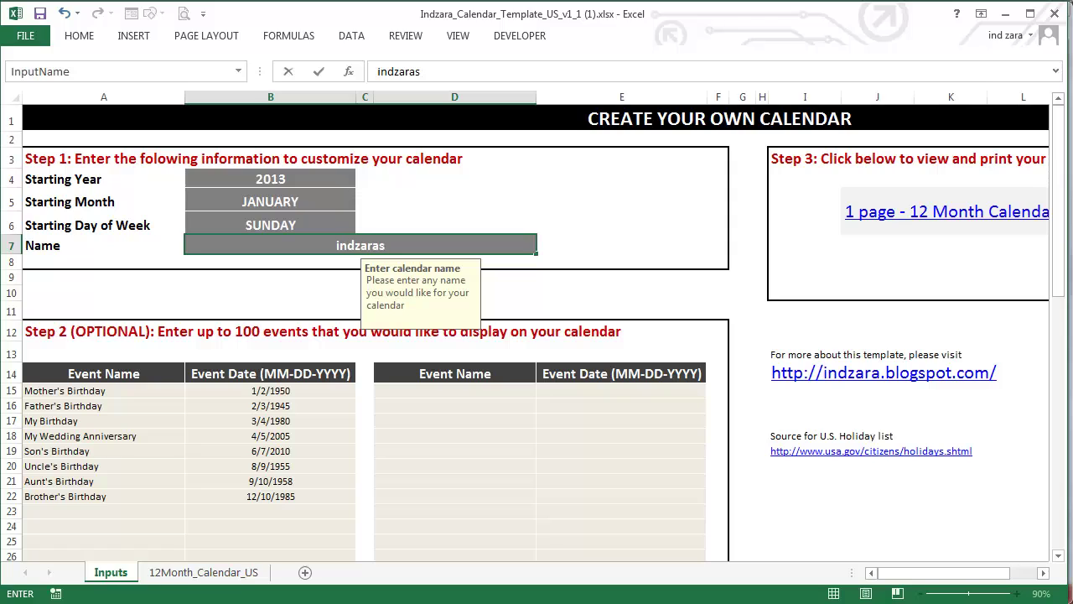
pyautogui.write("'s calendar")
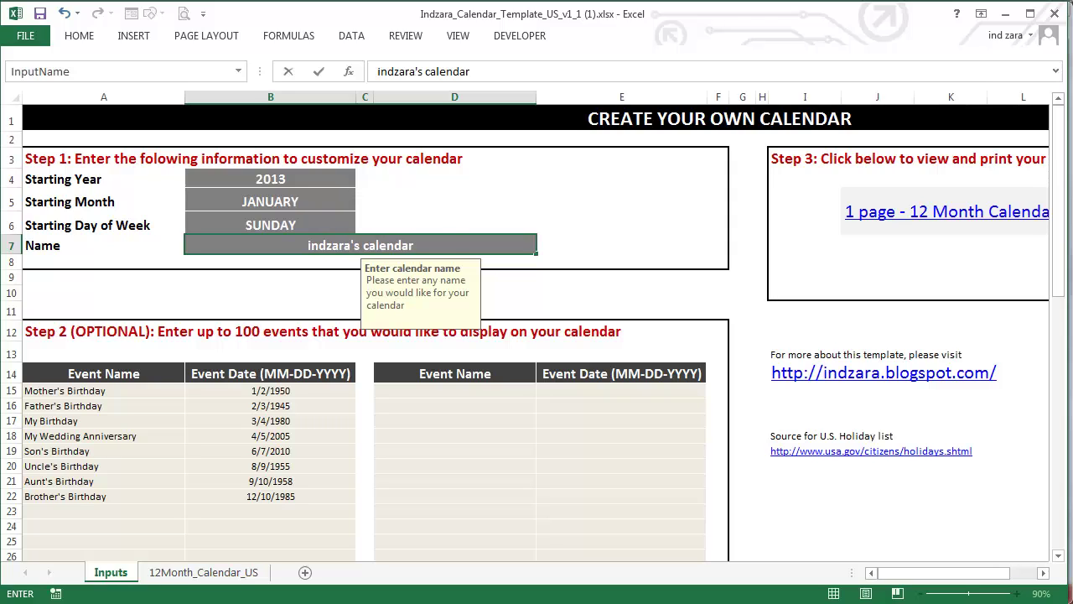
pyautogui.press('Tab')
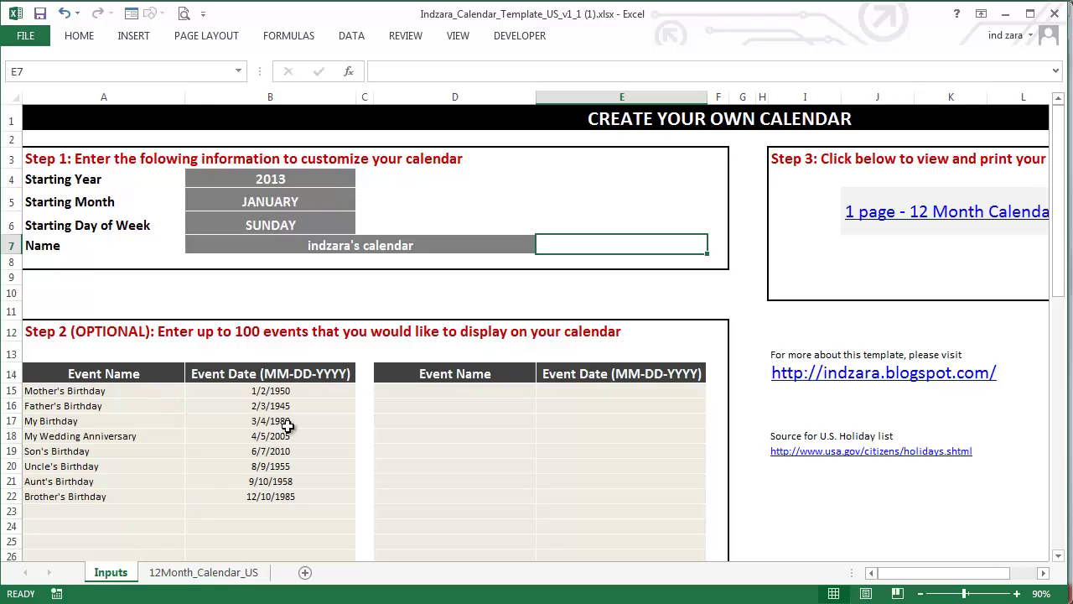
pyautogui.click(130, 394)
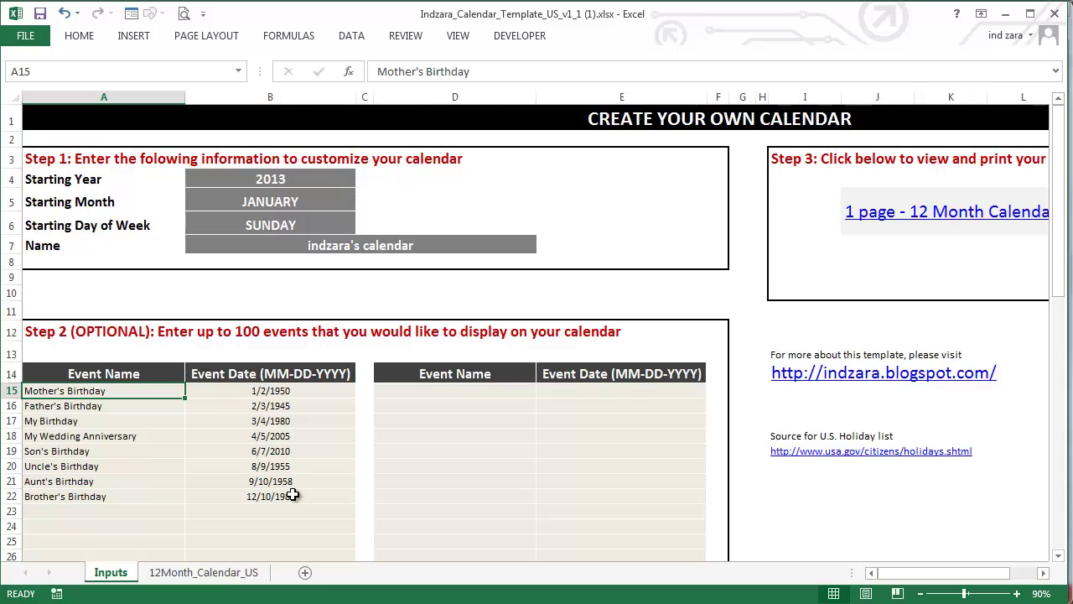
pyautogui.scroll(-2, 245, 469)
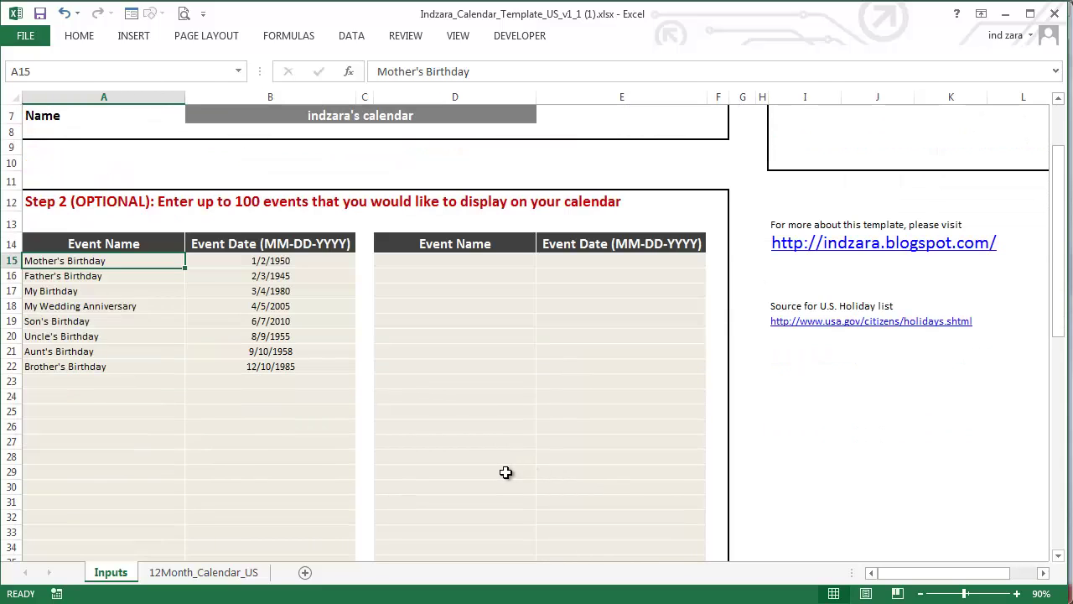
pyautogui.click(140, 382)
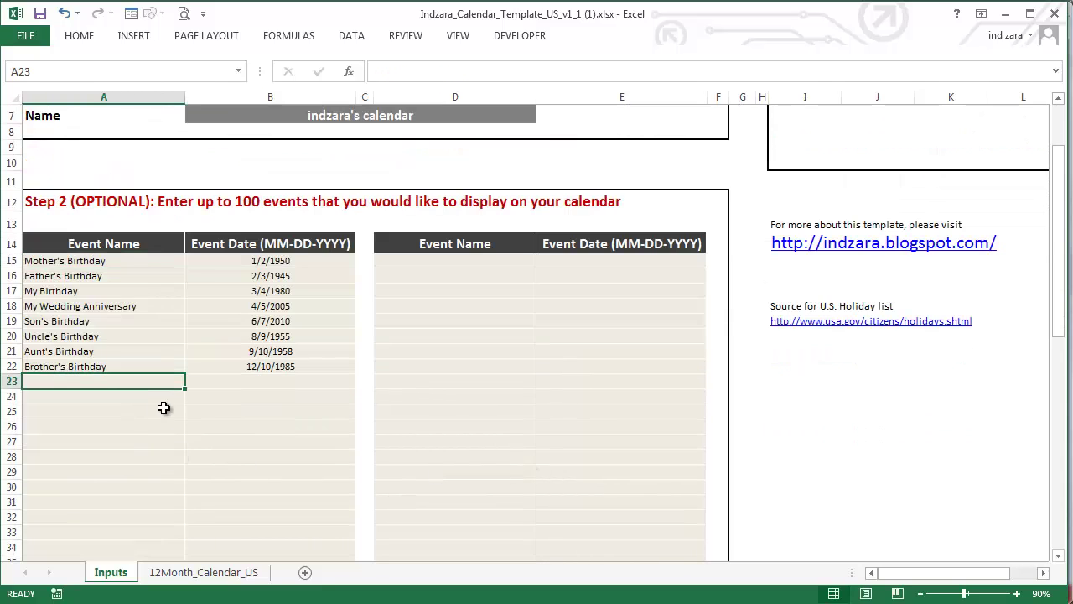
pyautogui.click(232, 384)
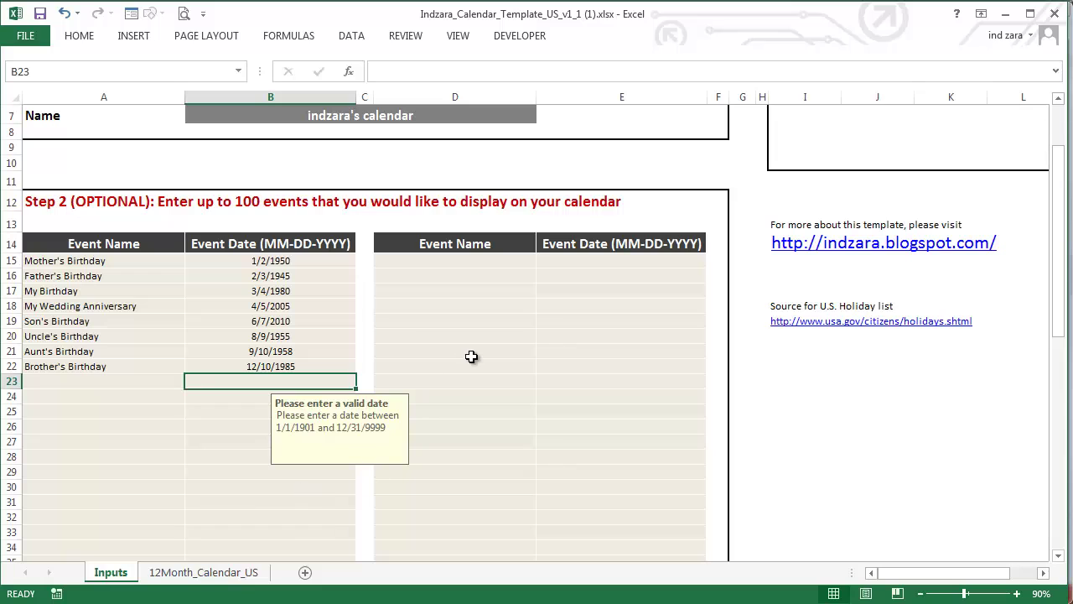
pyautogui.scroll(1, 469, 383)
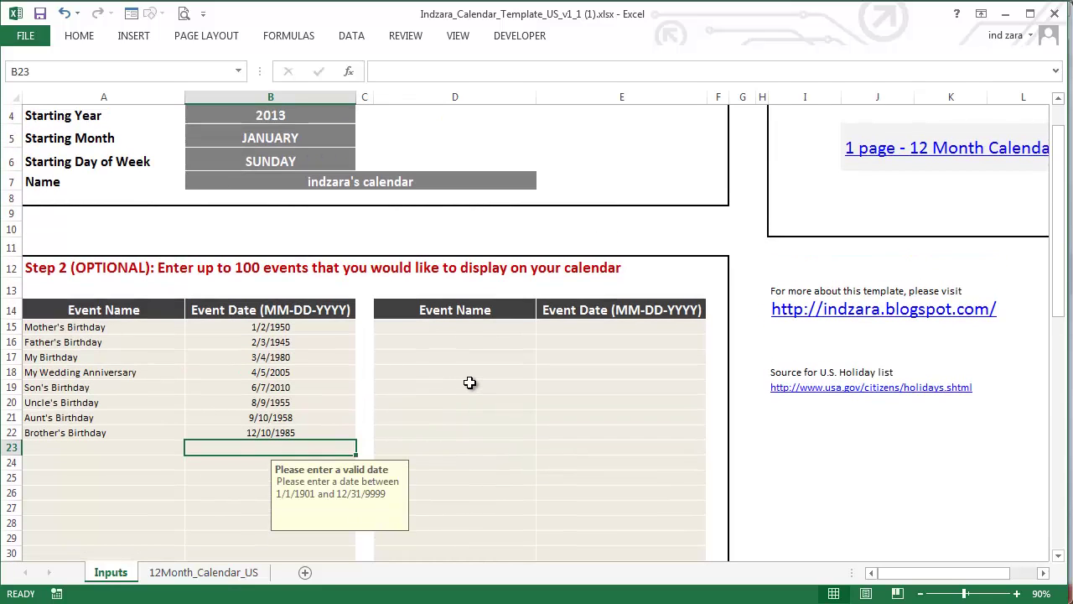
pyautogui.scroll(1, 470, 383)
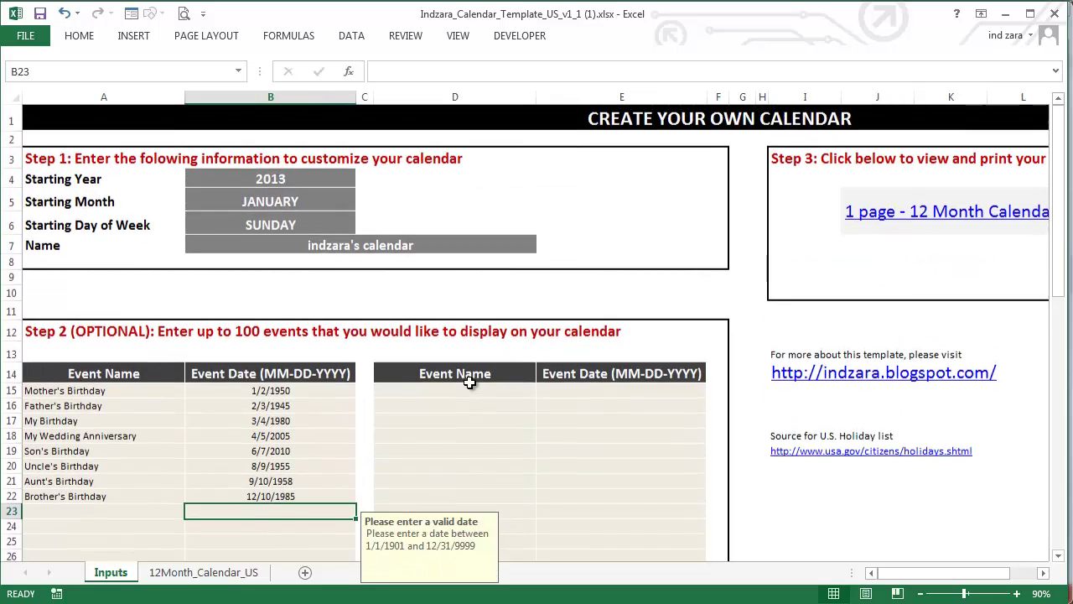
pyautogui.click(1044, 573)
pyautogui.click(1043, 573)
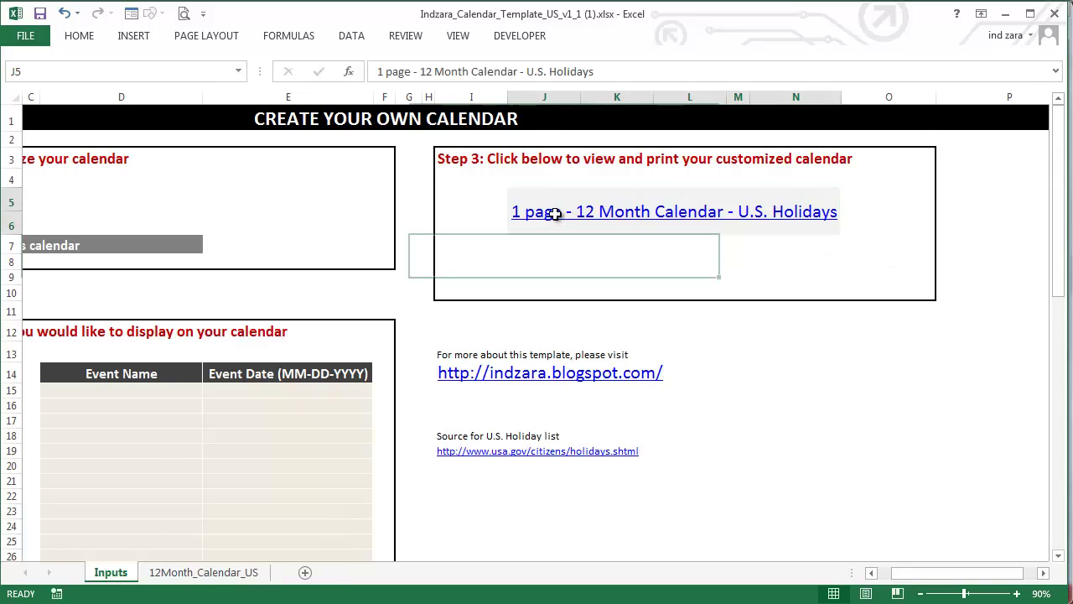
# Step: Open the 12-month U.S. Holidays calendar sheet and inspect the formulas in B10 and E12
pyautogui.click(557, 220)
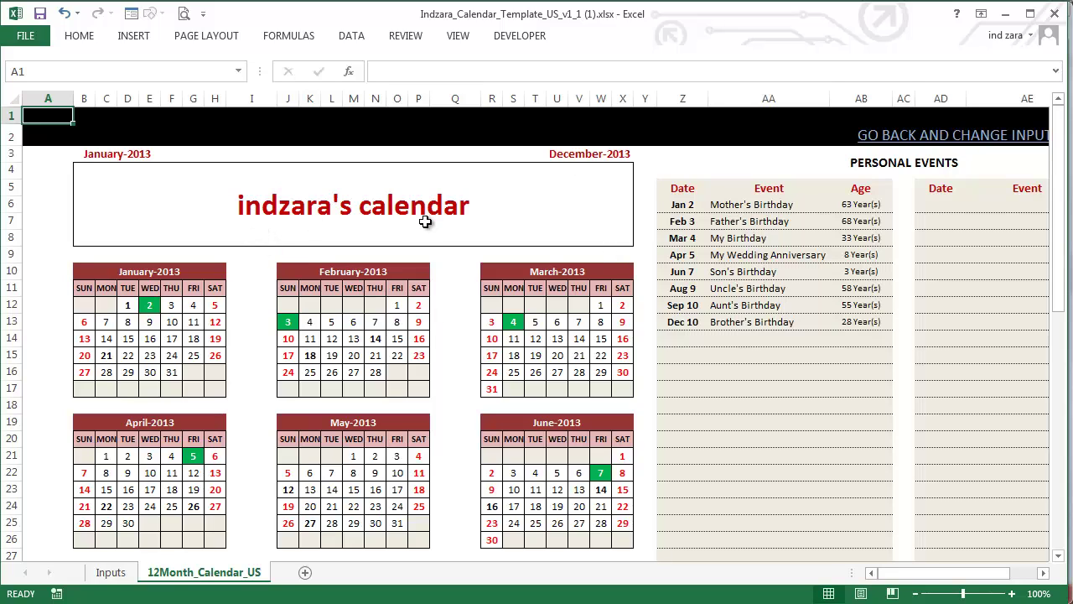
pyautogui.click(172, 270)
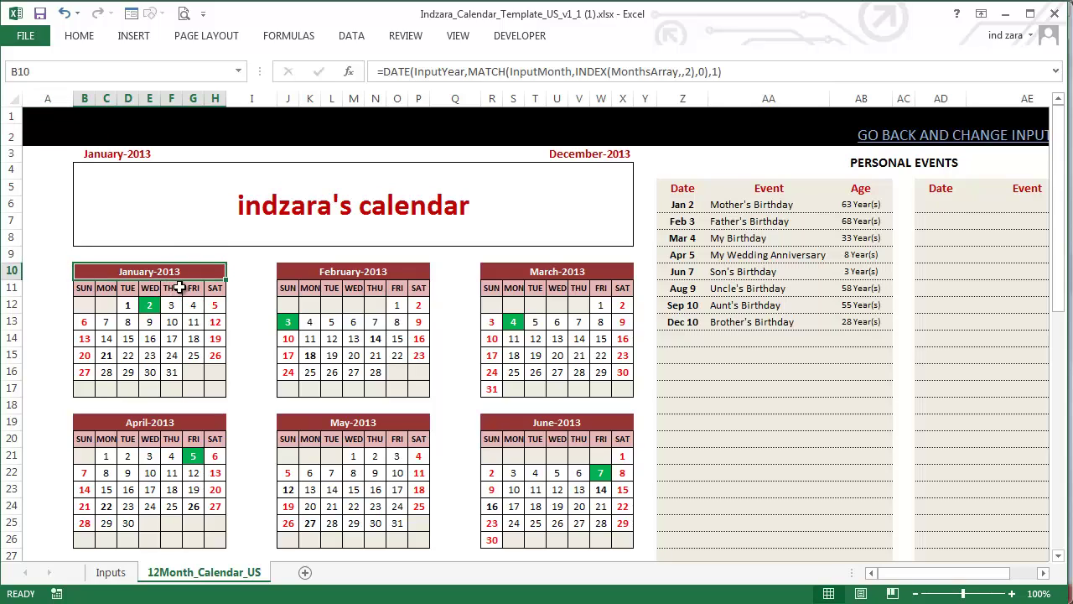
pyautogui.scroll(-4, 448, 290)
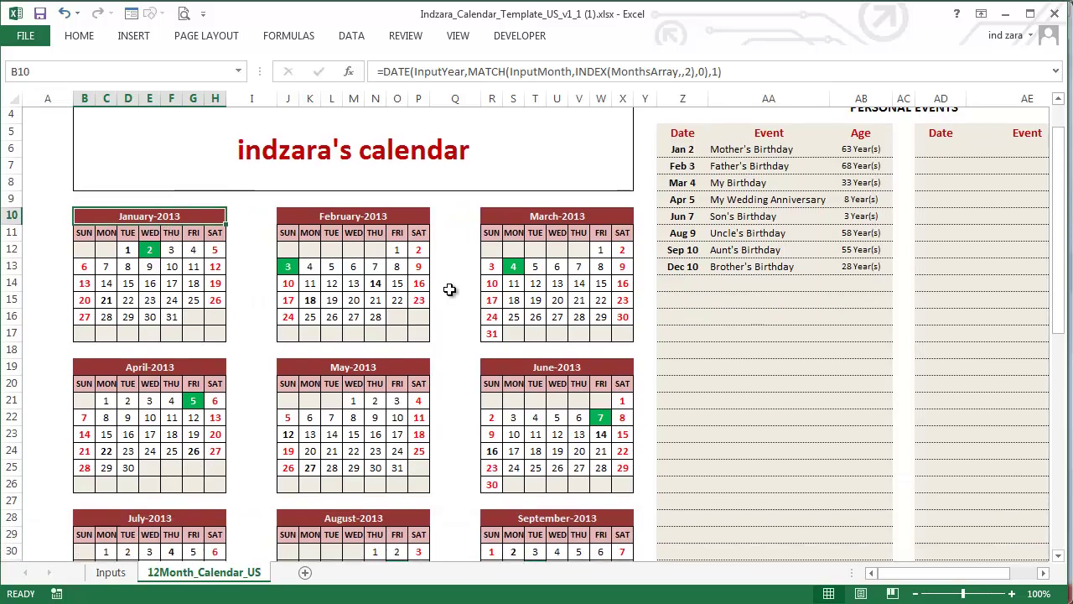
pyautogui.scroll(-3, 524, 482)
pyautogui.scroll(7, 531, 501)
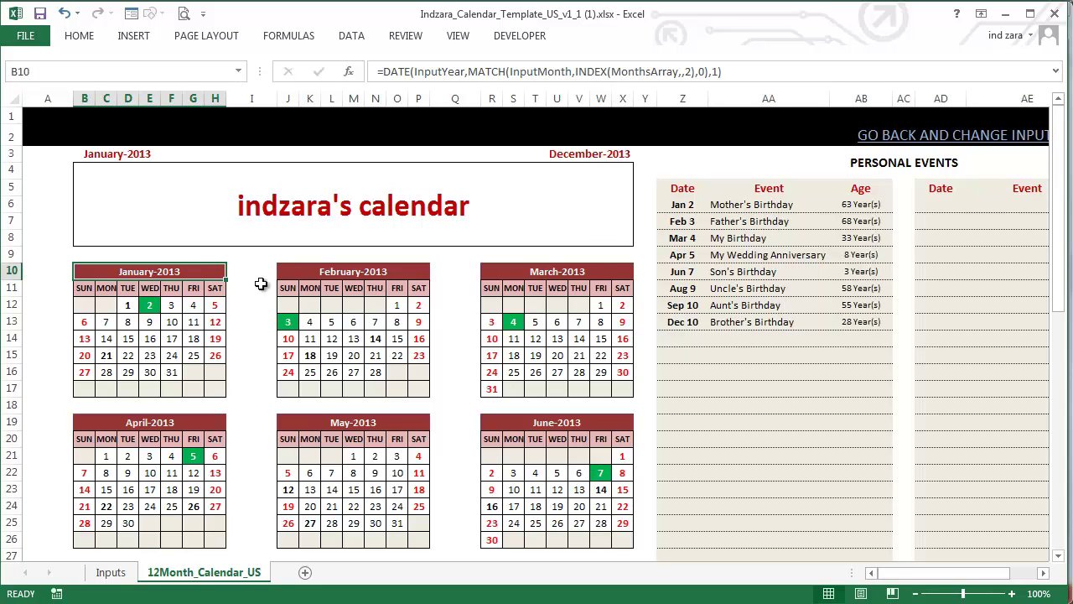
pyautogui.click(149, 305)
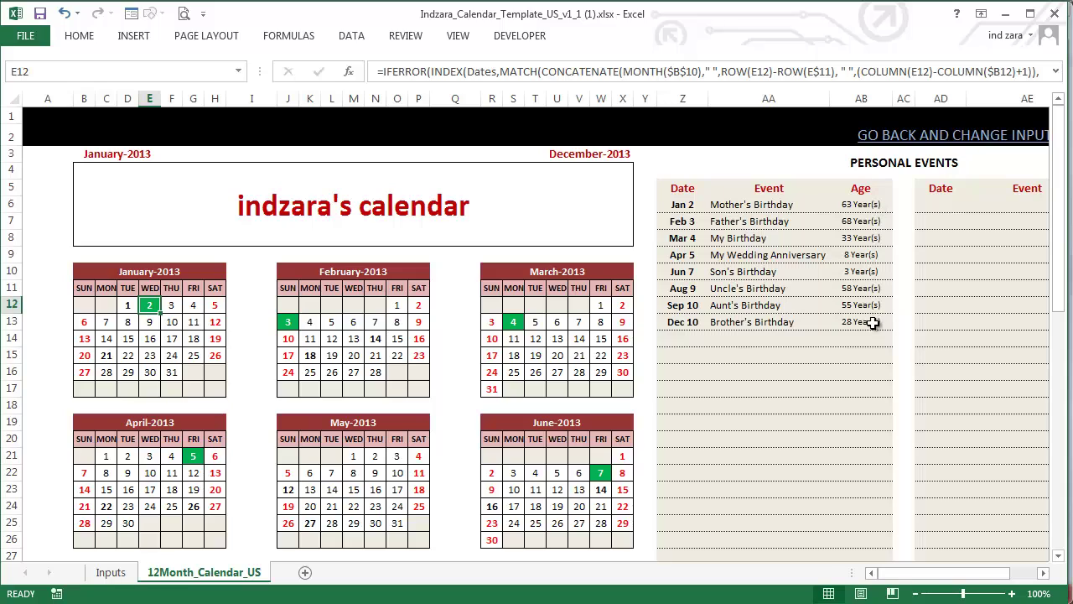
pyautogui.click(788, 206)
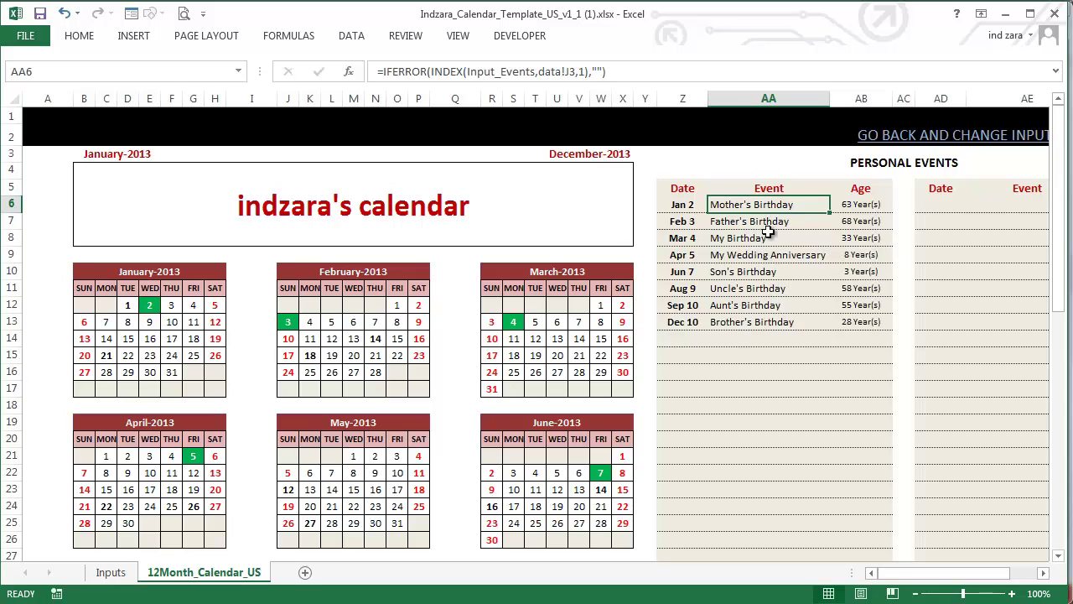
pyautogui.click(880, 206)
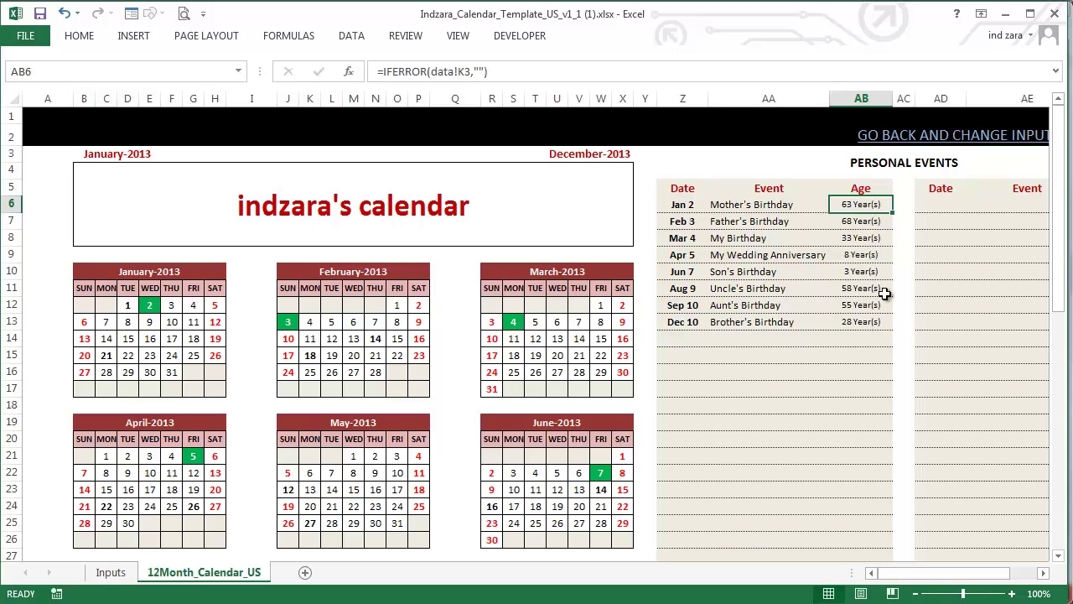
pyautogui.scroll(-4, 467, 431)
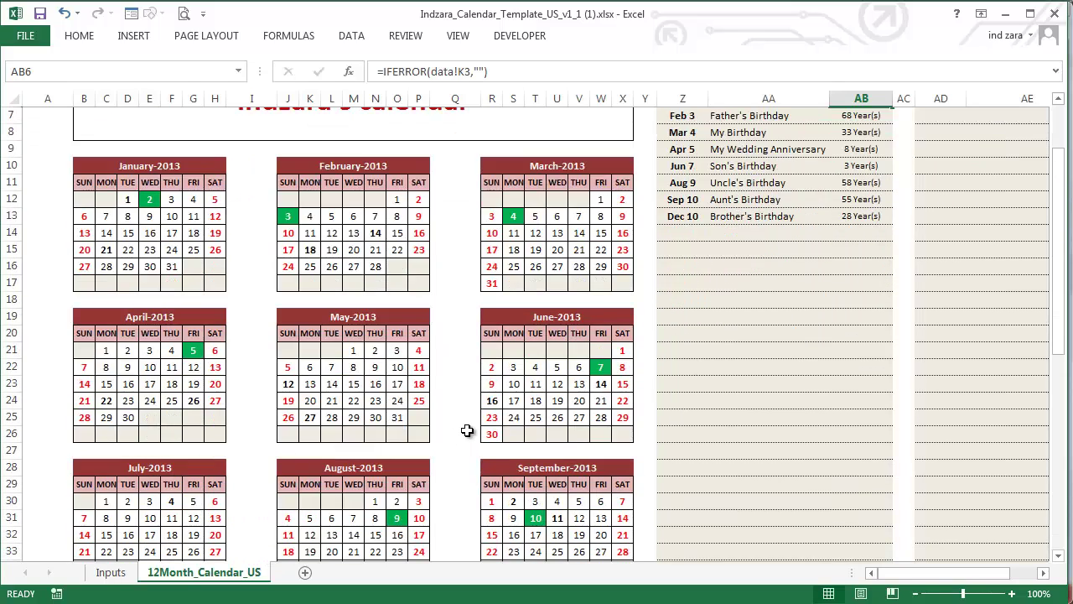
pyautogui.scroll(3, 467, 430)
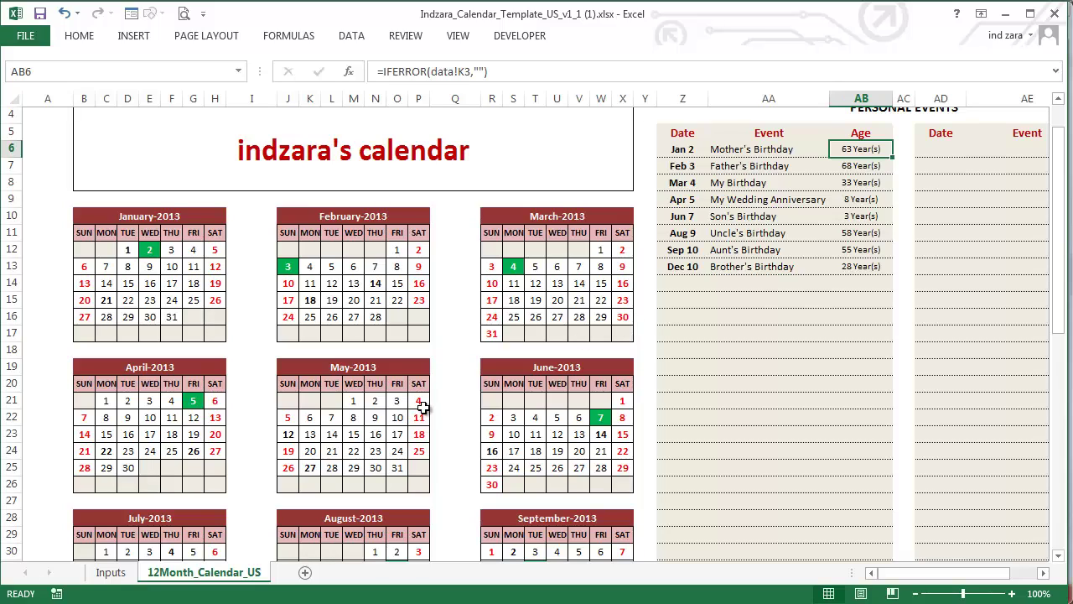
pyautogui.click(376, 283)
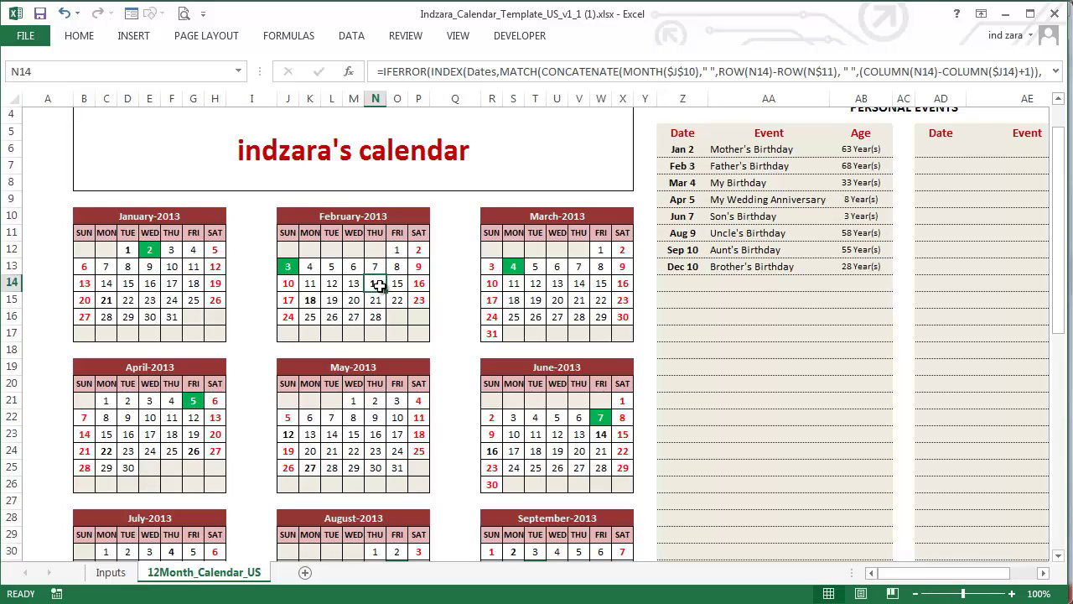
pyautogui.scroll(-3, 448, 373)
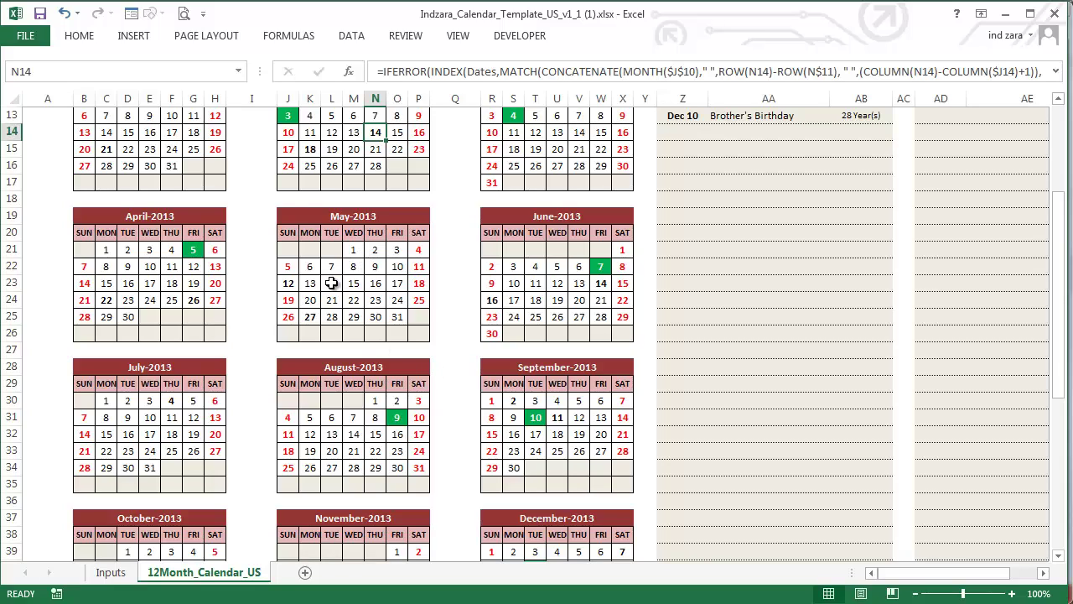
pyautogui.click(289, 284)
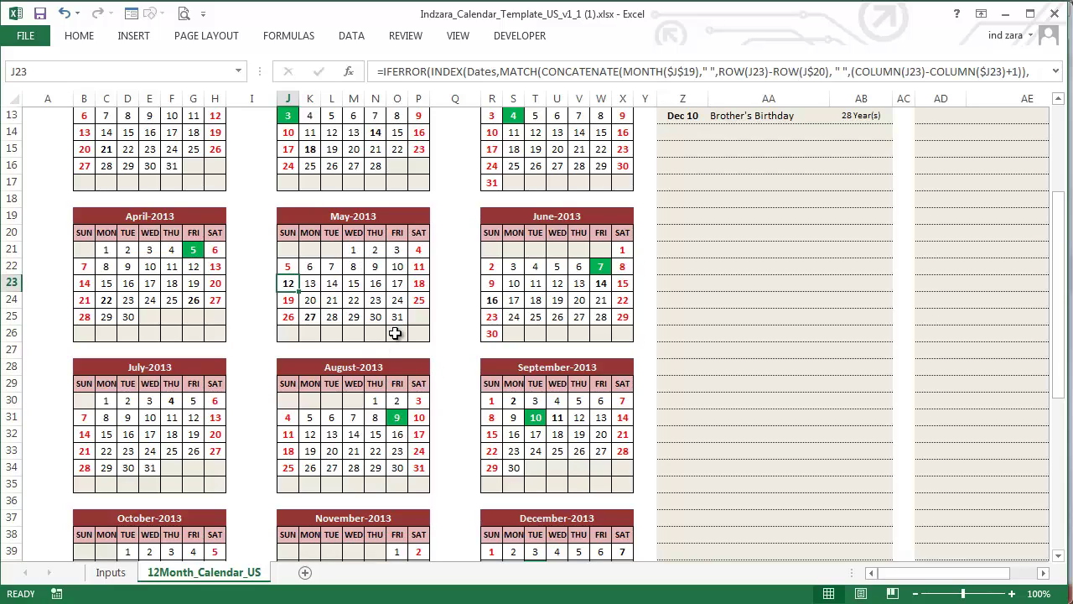
pyautogui.click(492, 301)
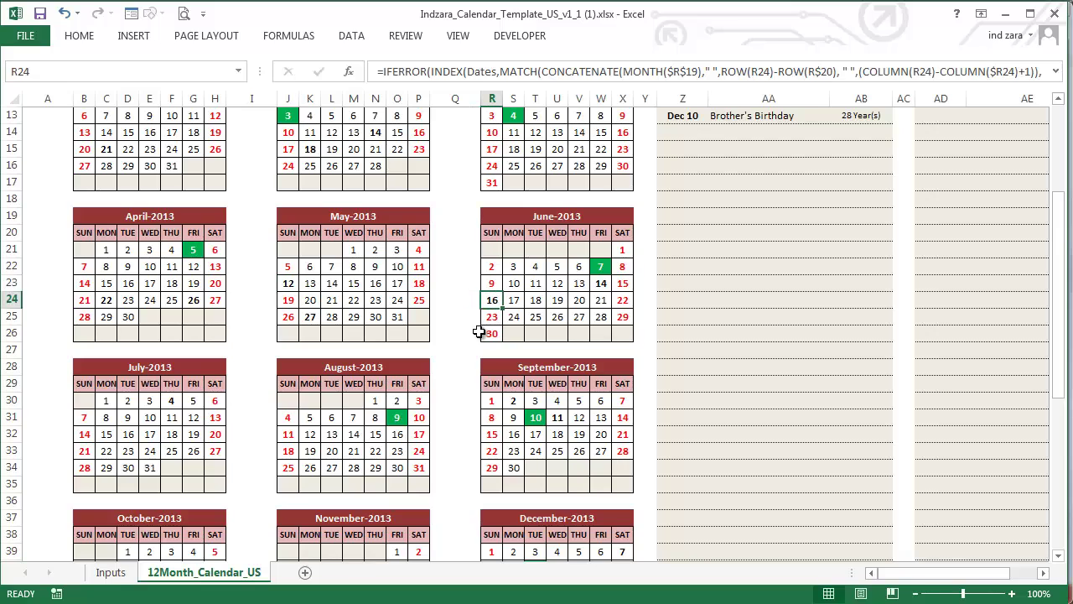
pyautogui.scroll(-5, 456, 382)
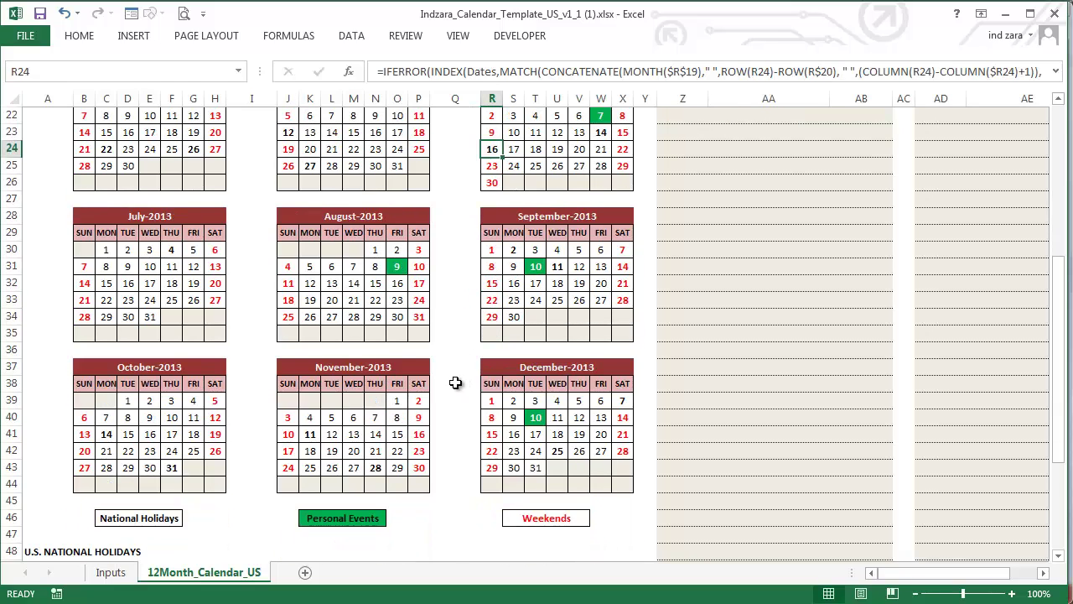
pyautogui.scroll(-3, 456, 382)
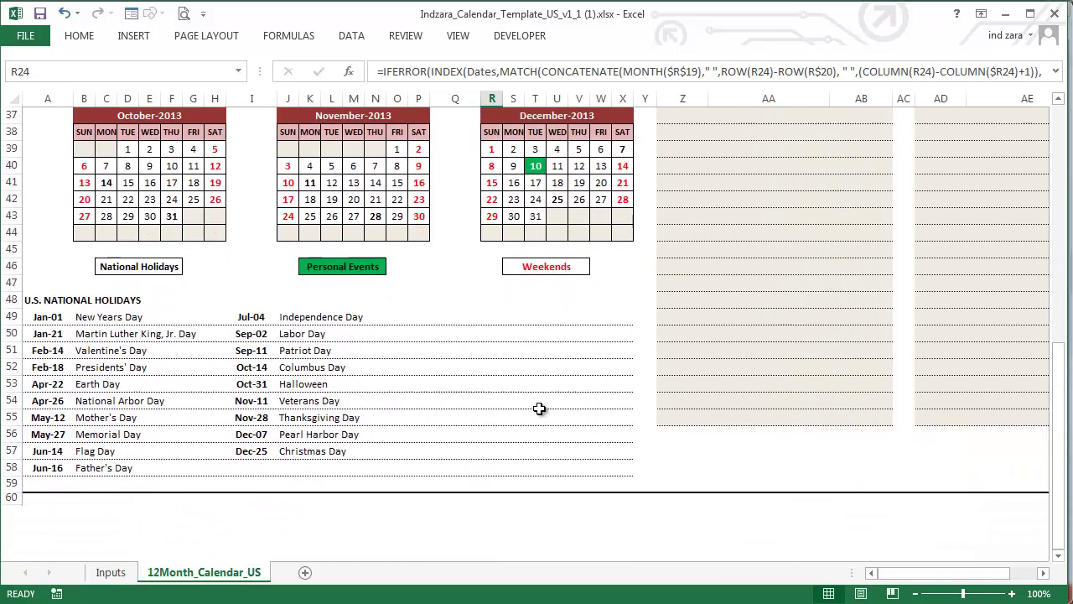
pyautogui.click(917, 593)
pyautogui.click(916, 594)
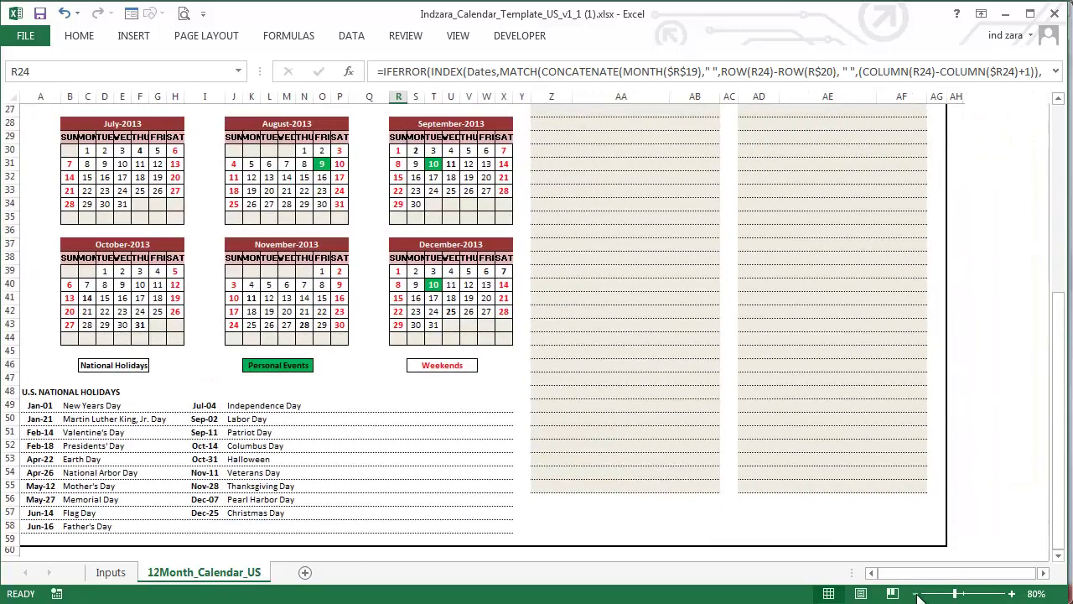
pyautogui.scroll(3, 832, 457)
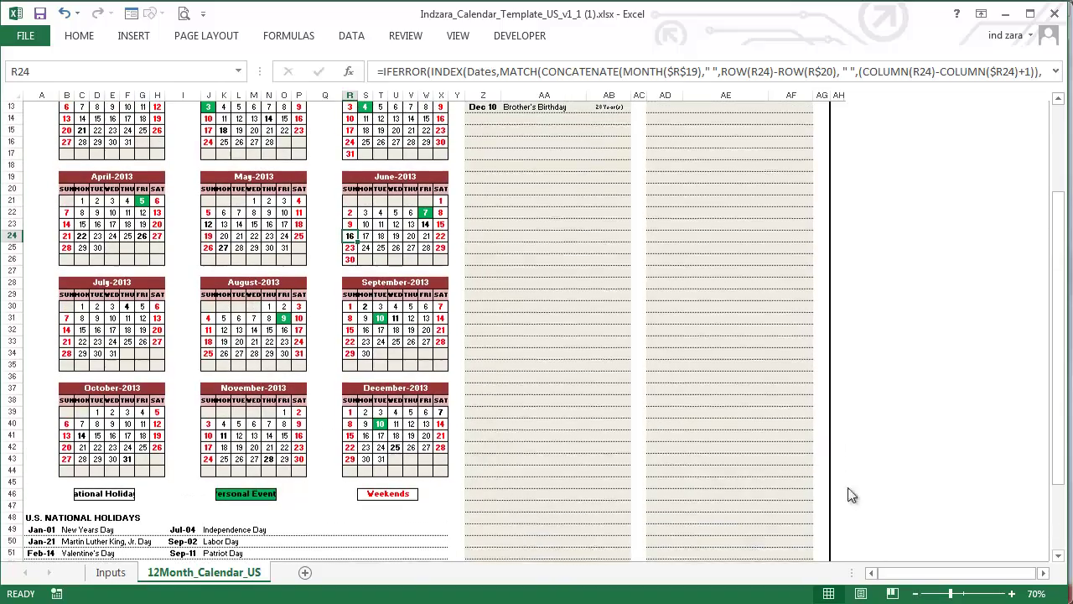
pyautogui.click(917, 593)
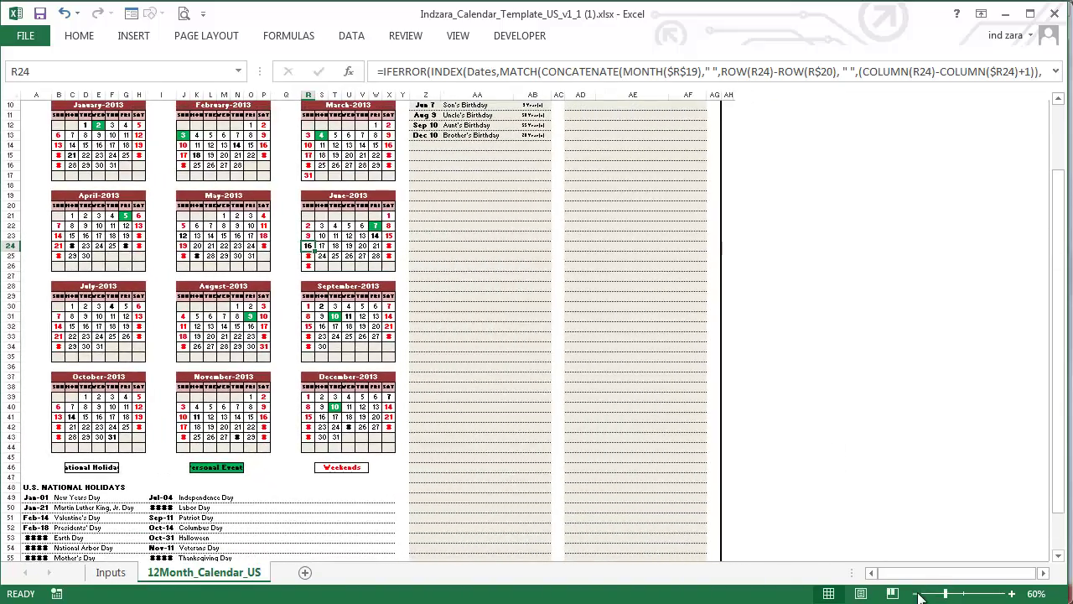
pyautogui.scroll(2, 747, 484)
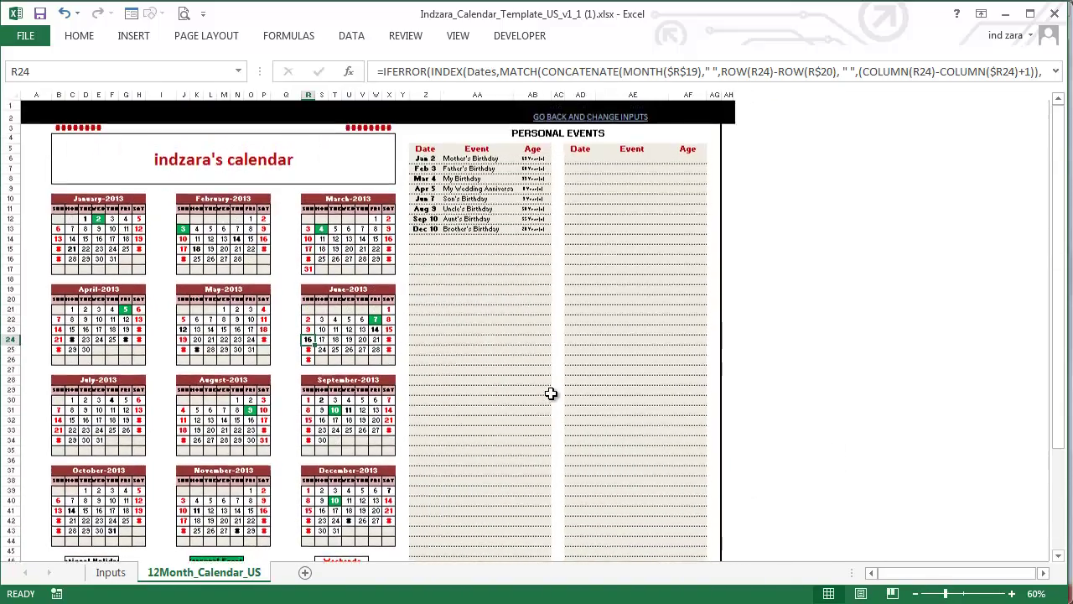
pyautogui.scroll(-6, 551, 391)
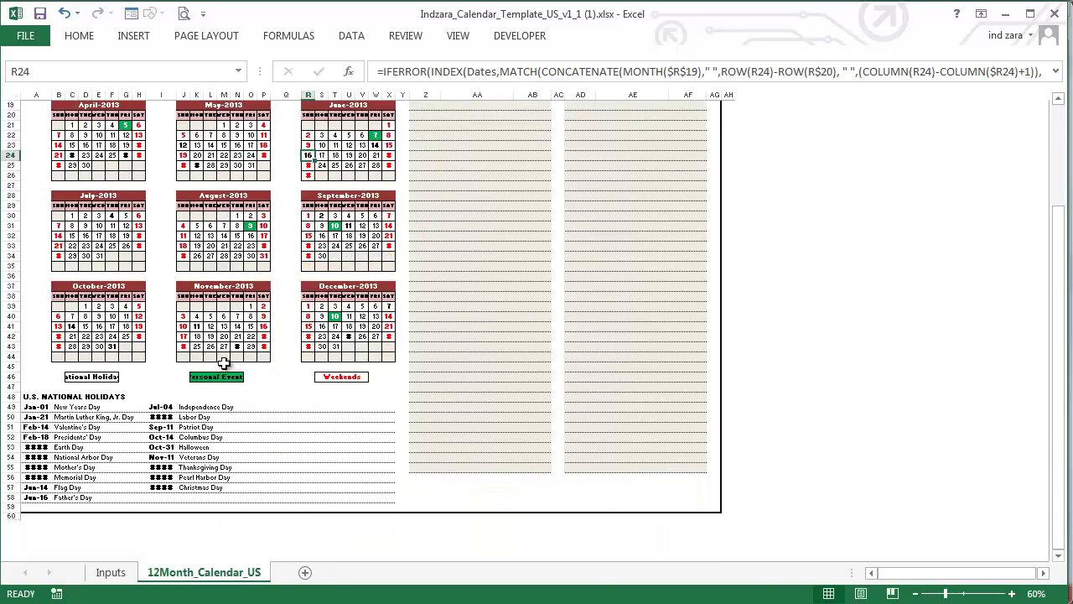
pyautogui.click(1011, 593)
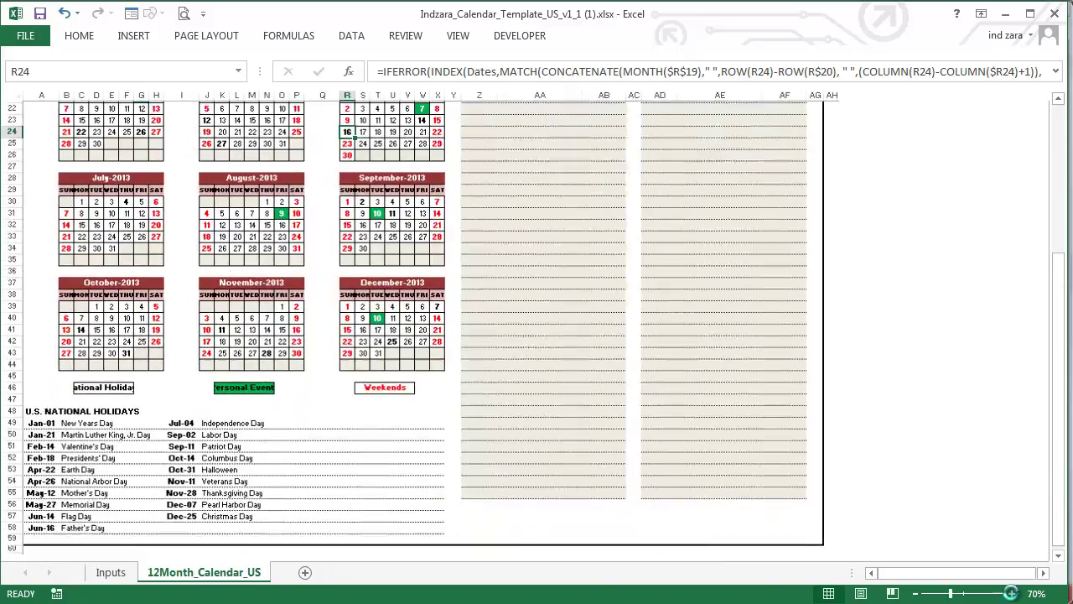
pyautogui.click(1011, 594)
pyautogui.click(1011, 594)
pyautogui.scroll(-5, 478, 443)
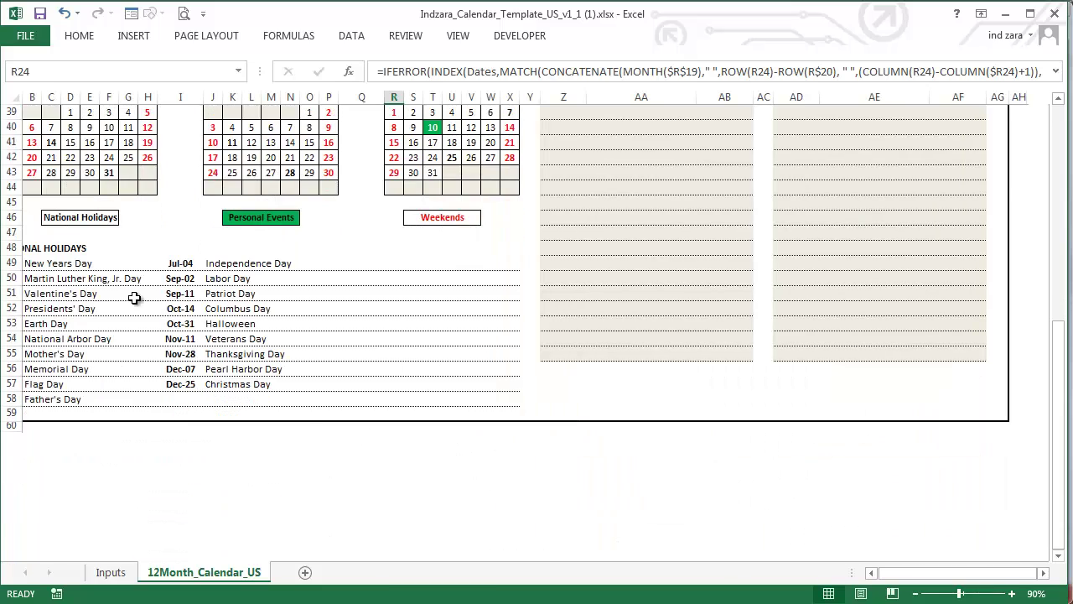
pyautogui.moveTo(911, 573); pyautogui.dragTo(873, 577)
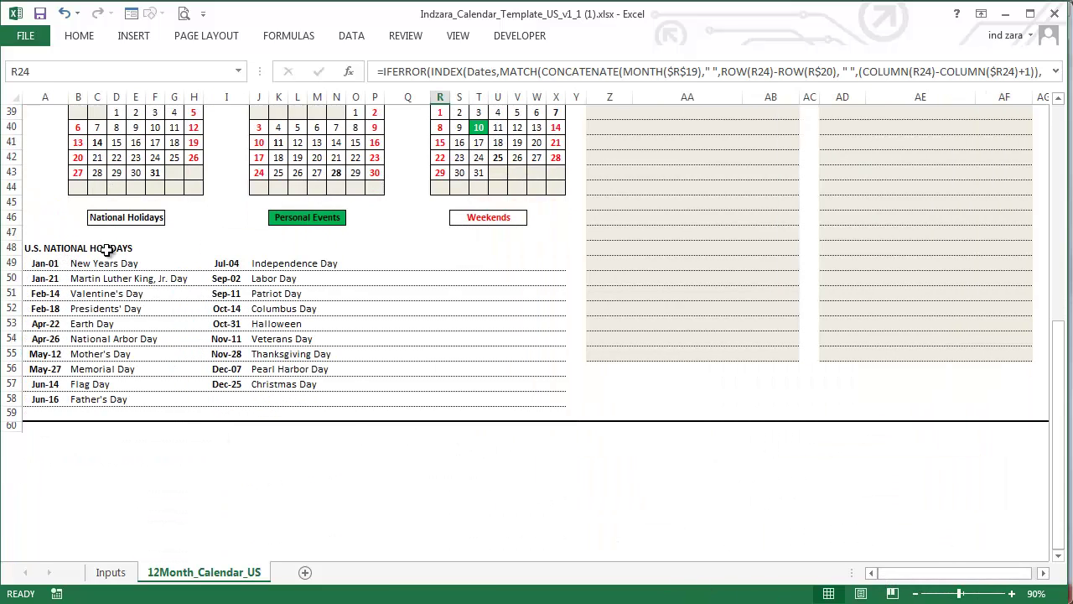
pyautogui.click(80, 294)
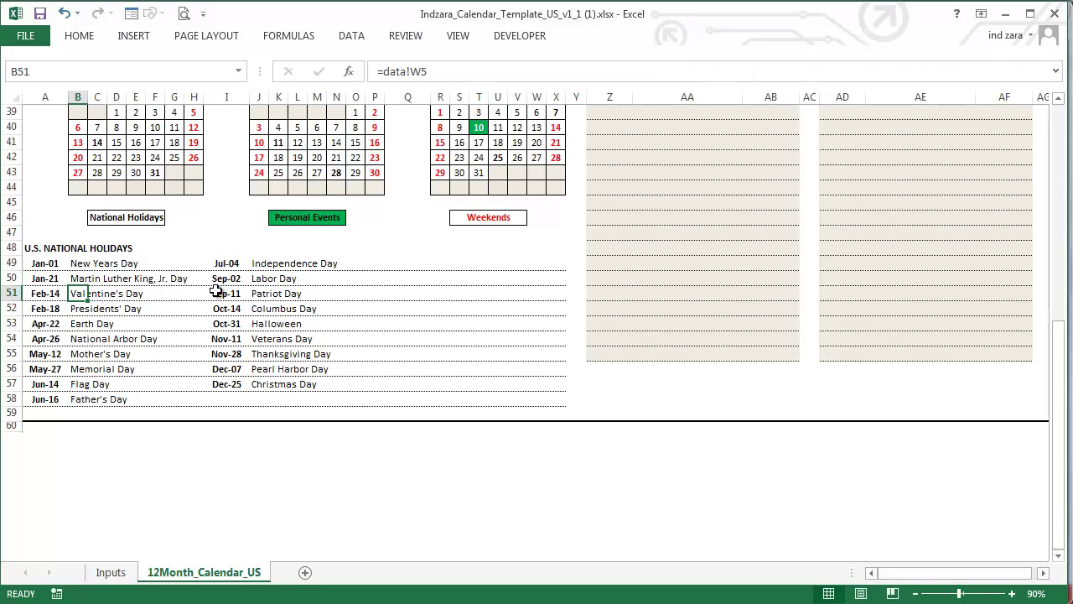
pyautogui.click(95, 400)
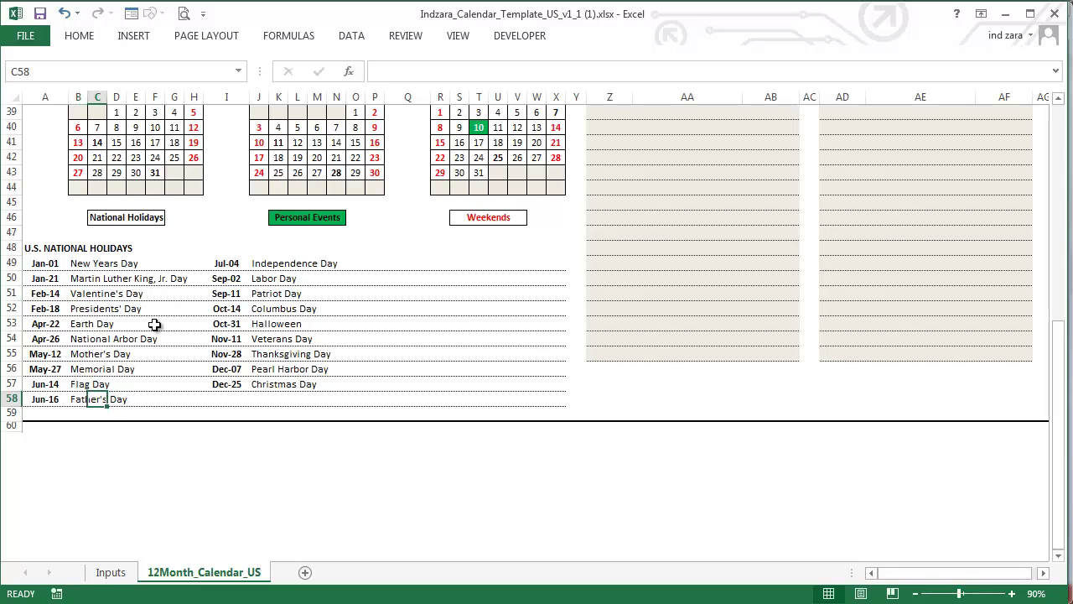
pyautogui.scroll(2, 154, 325)
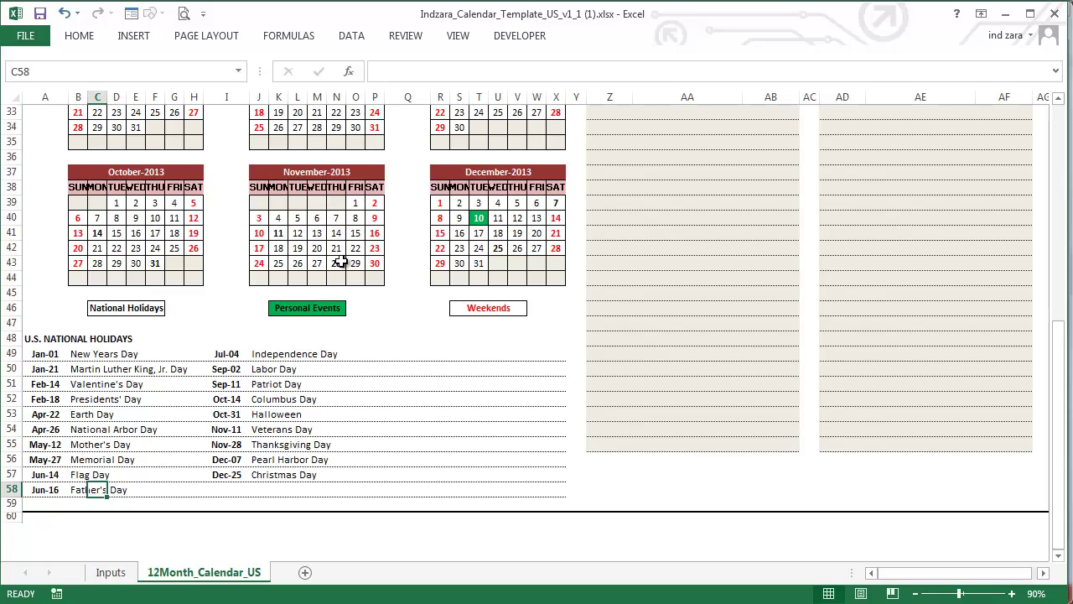
pyautogui.click(281, 444)
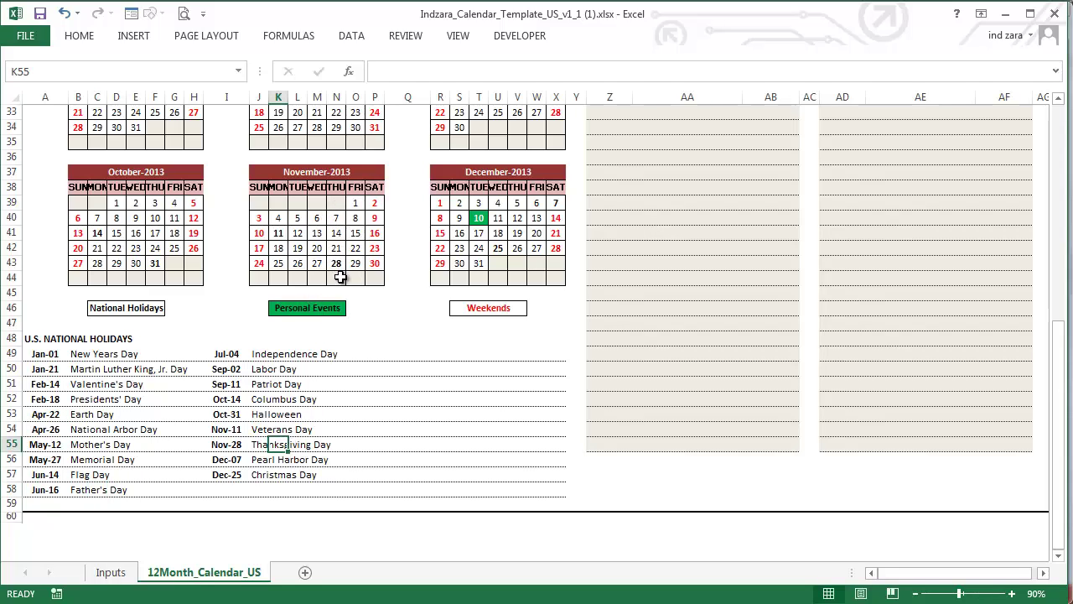
pyautogui.scroll(11, 339, 277)
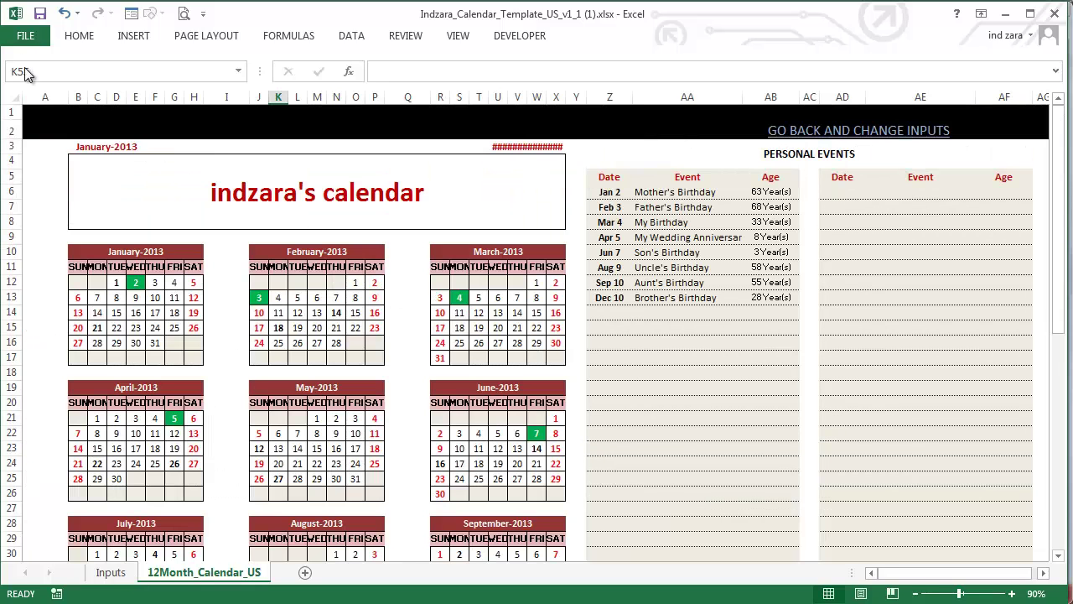
# Step: Show the print preview of the calendar fitting one landscape Letter page
pyautogui.hotkey('ctrl', 'p')
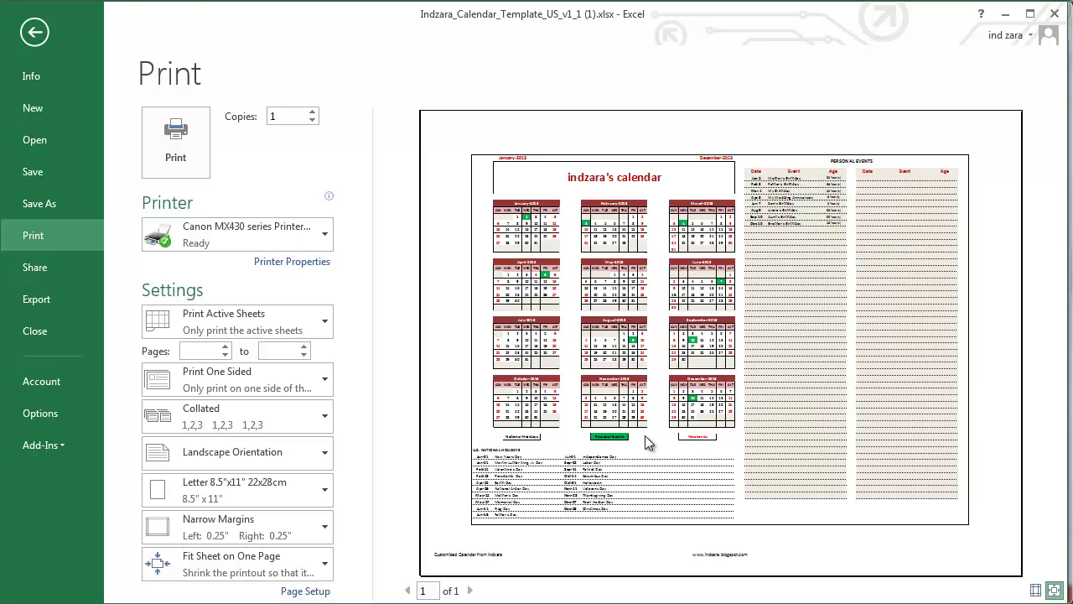
# Step: Leave the print preview and return to the top of the Blogger post in Chrome
pyautogui.press('Escape')
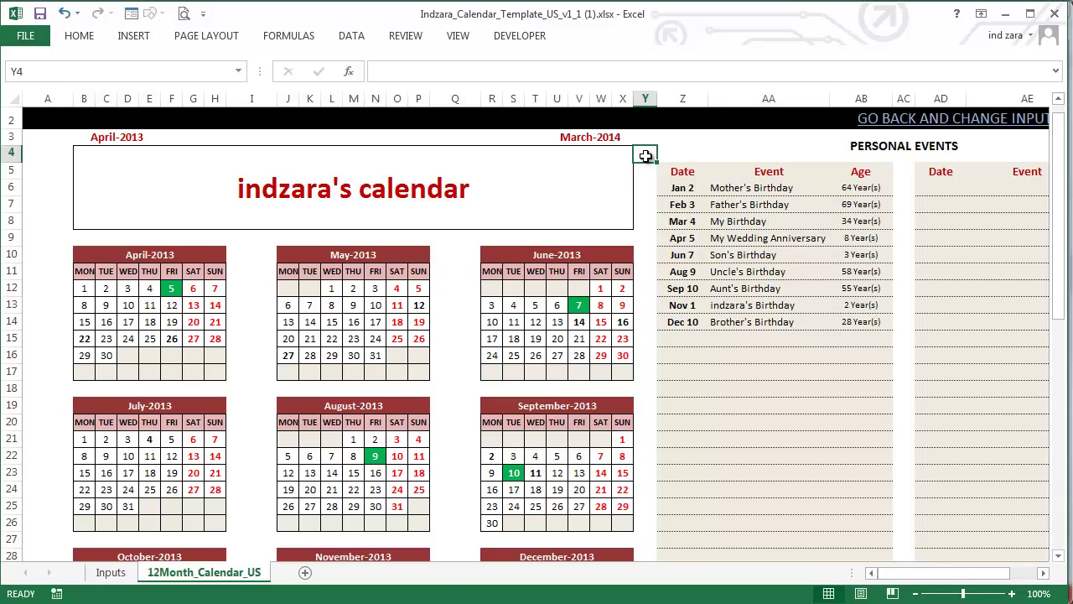
pyautogui.hotkey('alt', 'Tab')
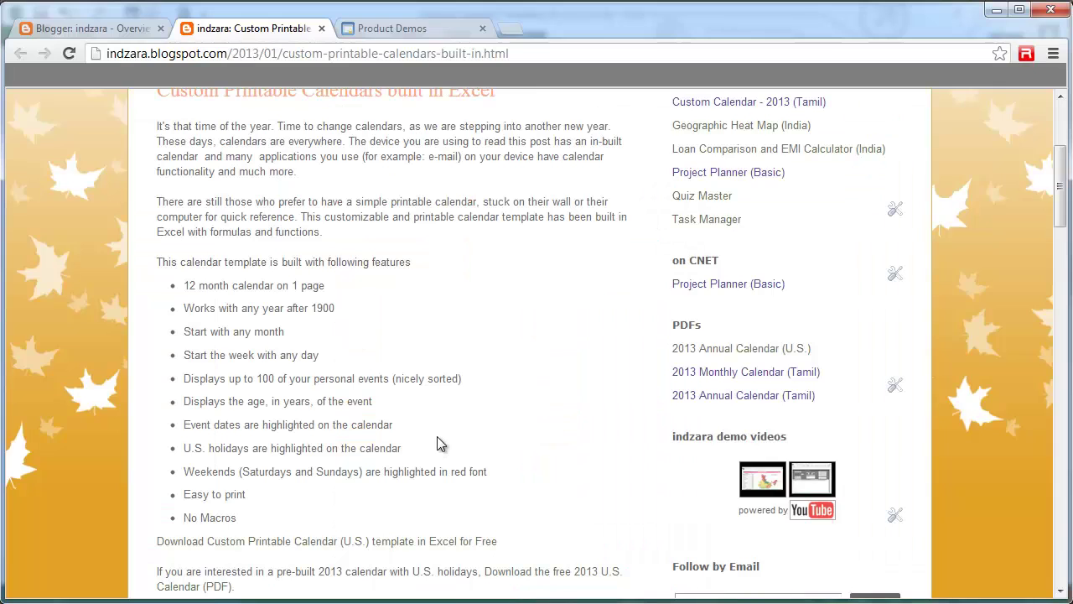
pyautogui.scroll(4, 437, 436)
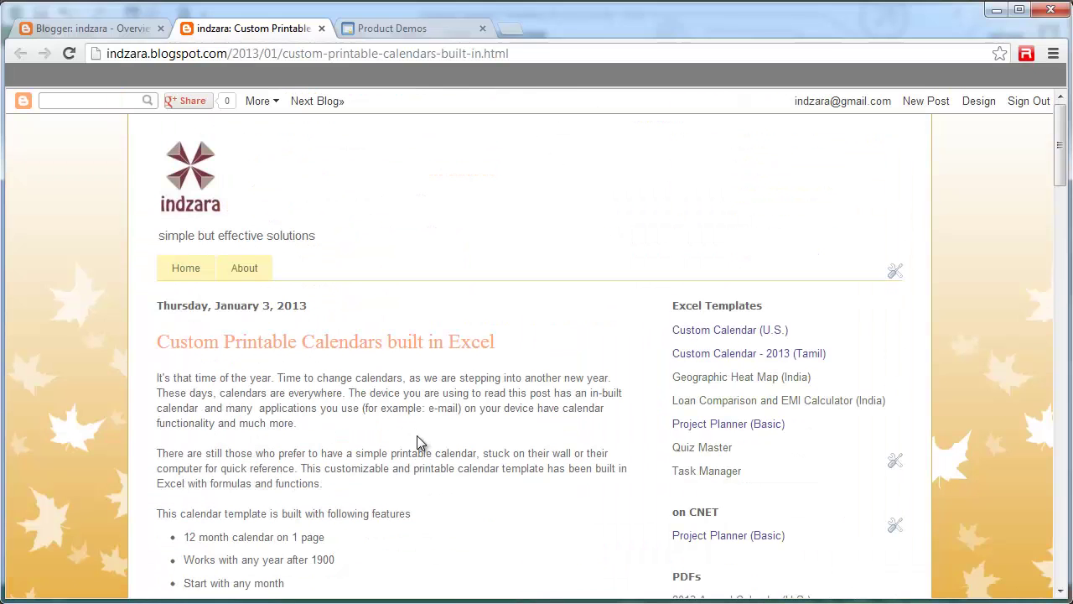